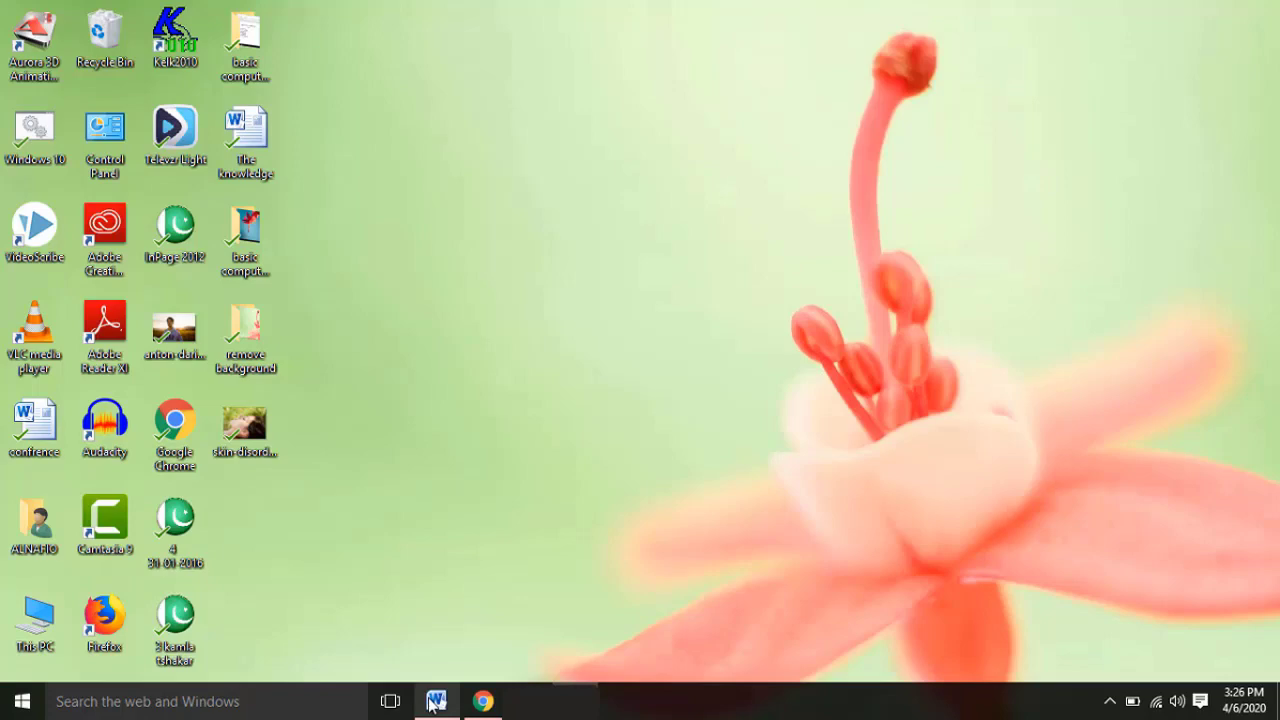
Restore the Word document 'The knowledge' from the taskbar
{"action": "left_click", "coordinate": [435, 701]}
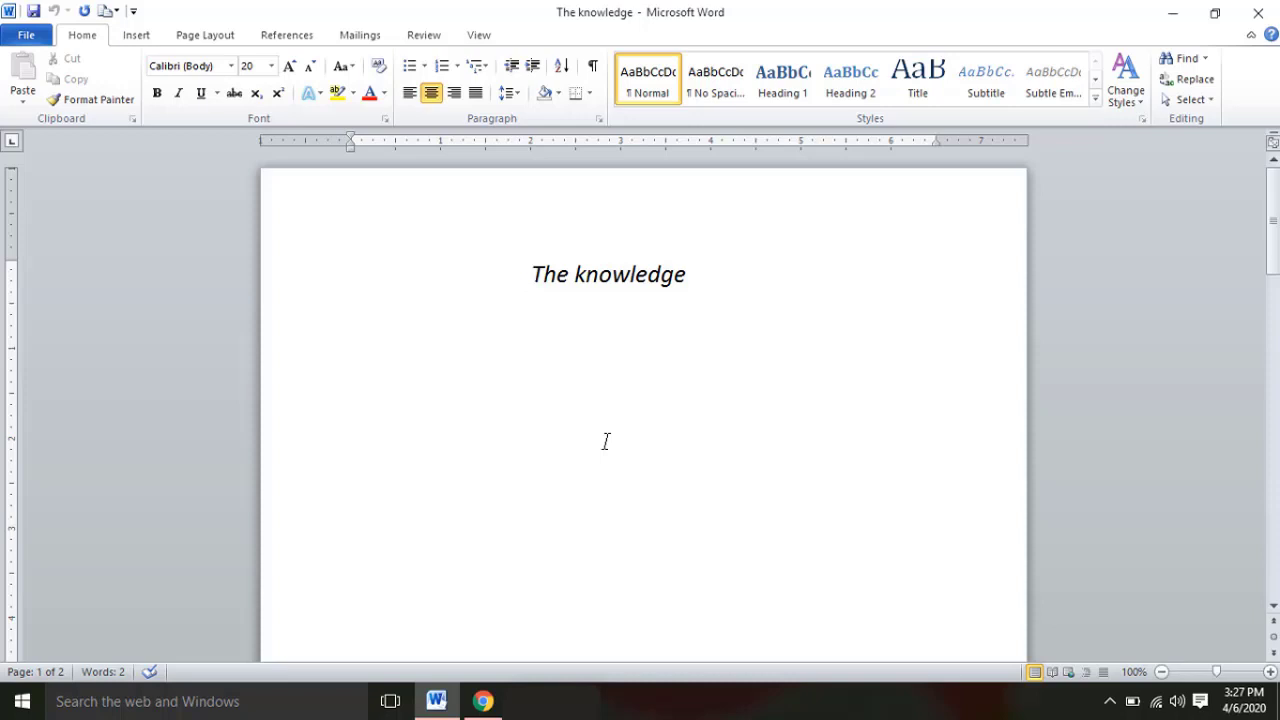
{"action": "type", "text": "a"}
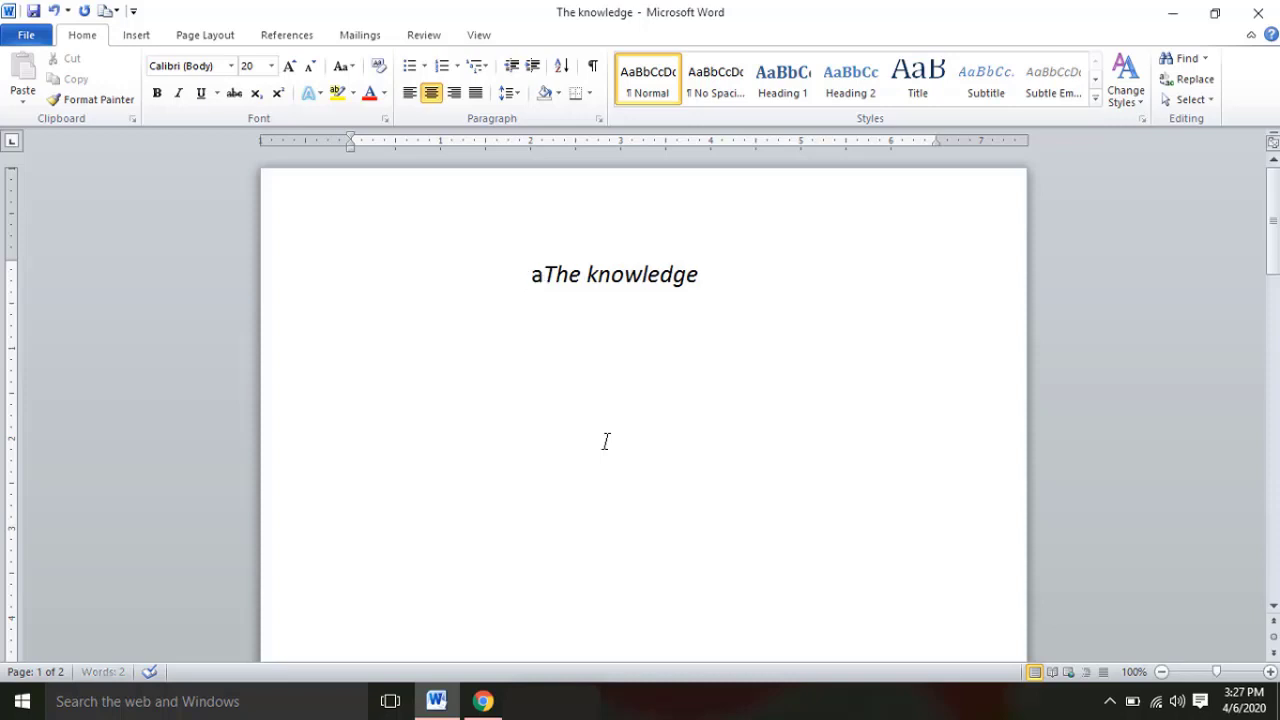
{"action": "type", "text": "sdfg"}
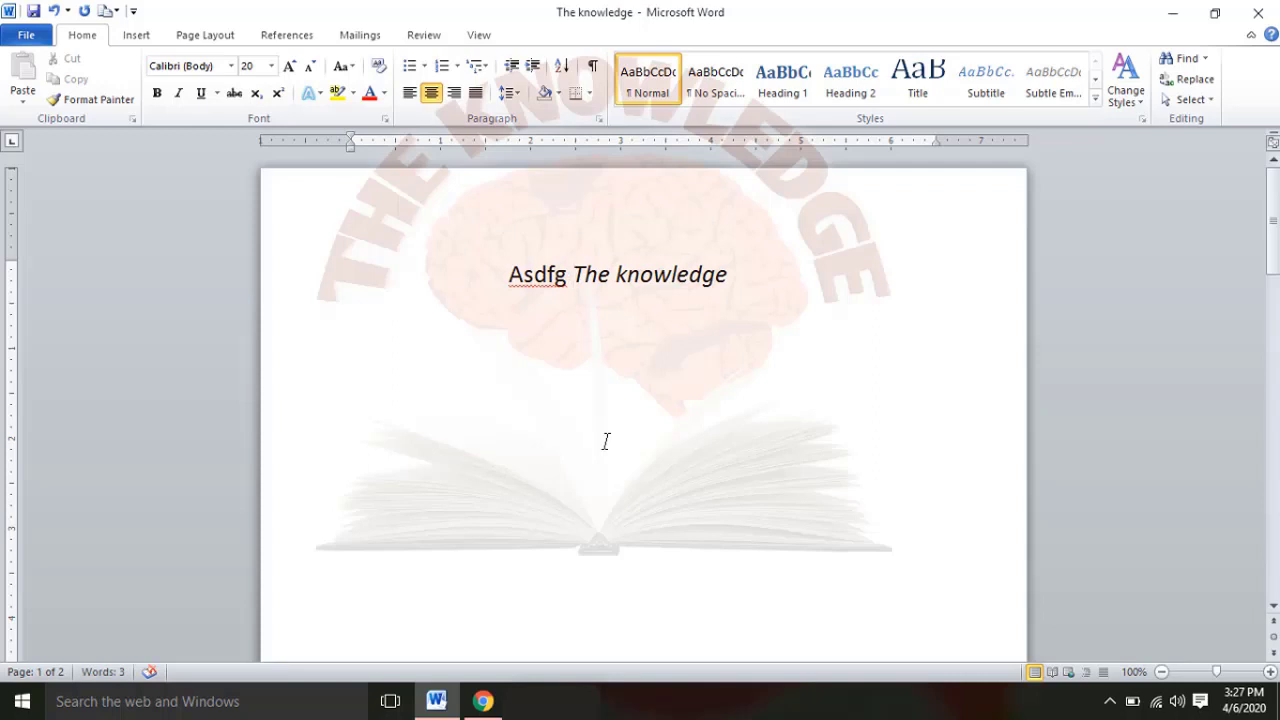
{"action": "key", "text": "BackSpace"}
{"action": "key", "text": "BackSpace"}
{"action": "key", "text": "BackSpace"}
{"action": "key", "text": "BackSpace"}
{"action": "key", "text": "BackSpace"}
{"action": "key", "text": "BackSpace"}
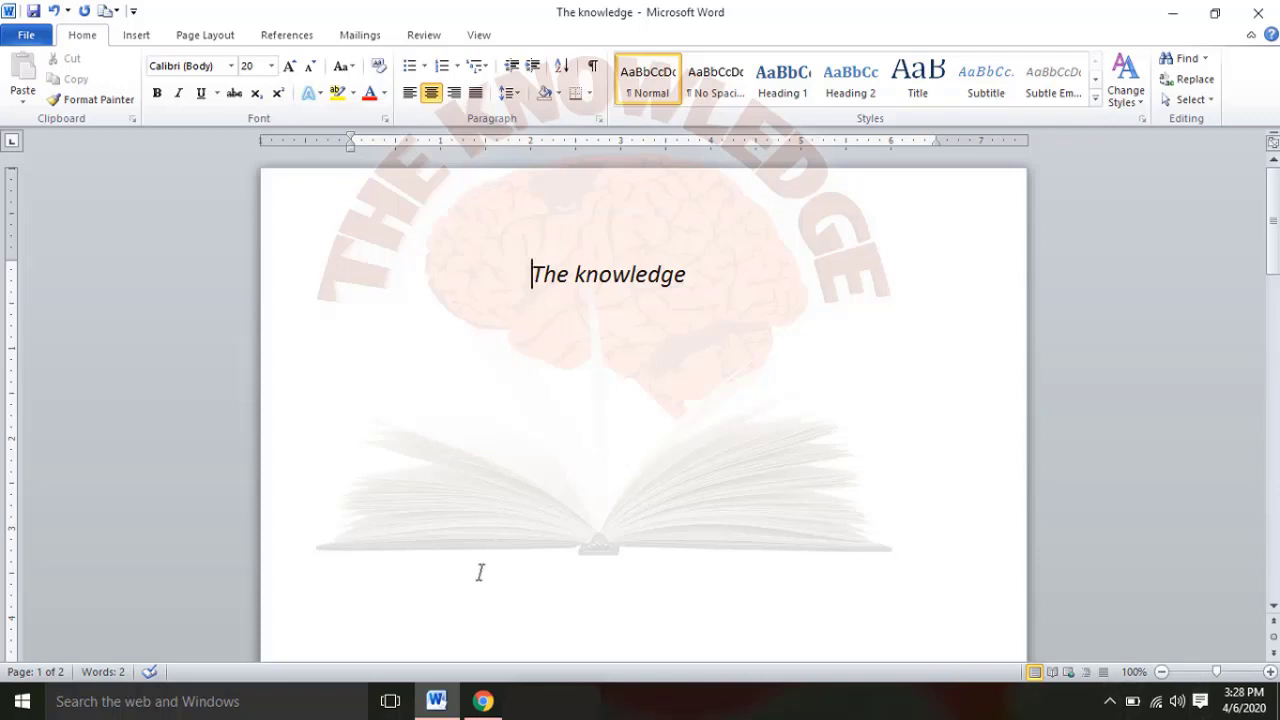
Search Google for 'pak urdu installer' and open the mbilalm.com Download Pak Urdu Installer page
{"action": "left_click", "coordinate": [484, 703]}
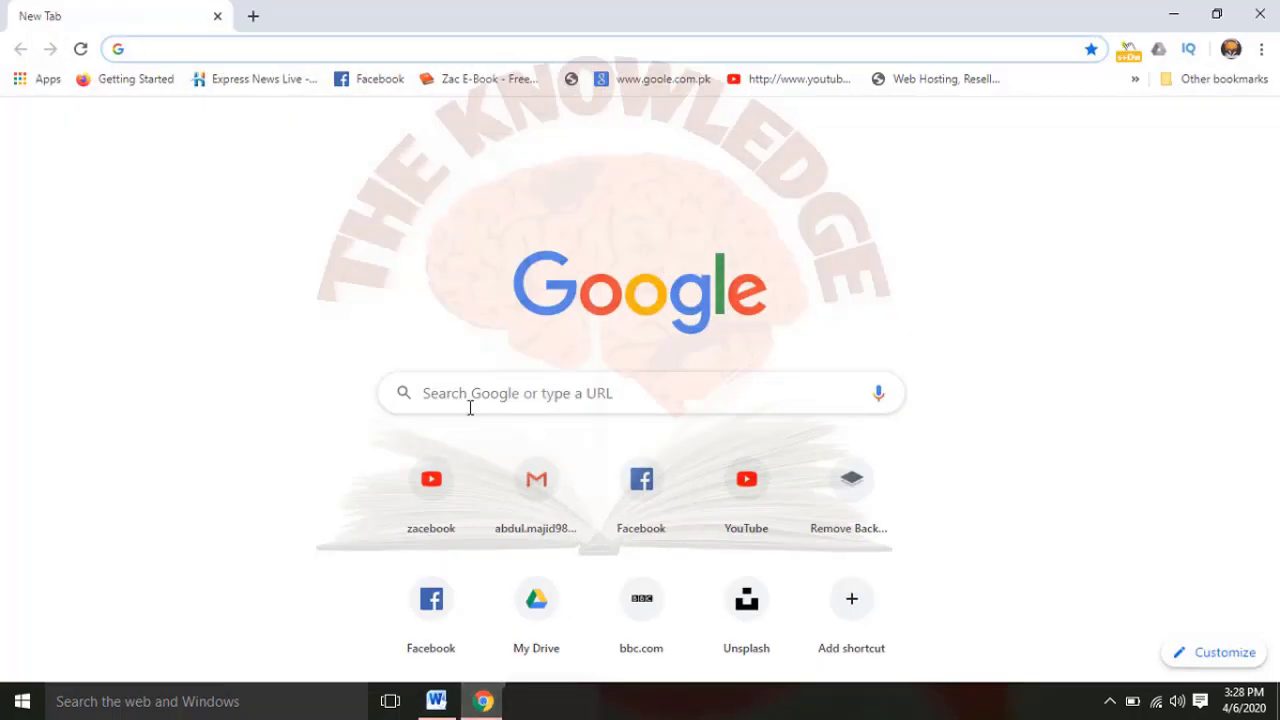
{"action": "left_click", "coordinate": [465, 398]}
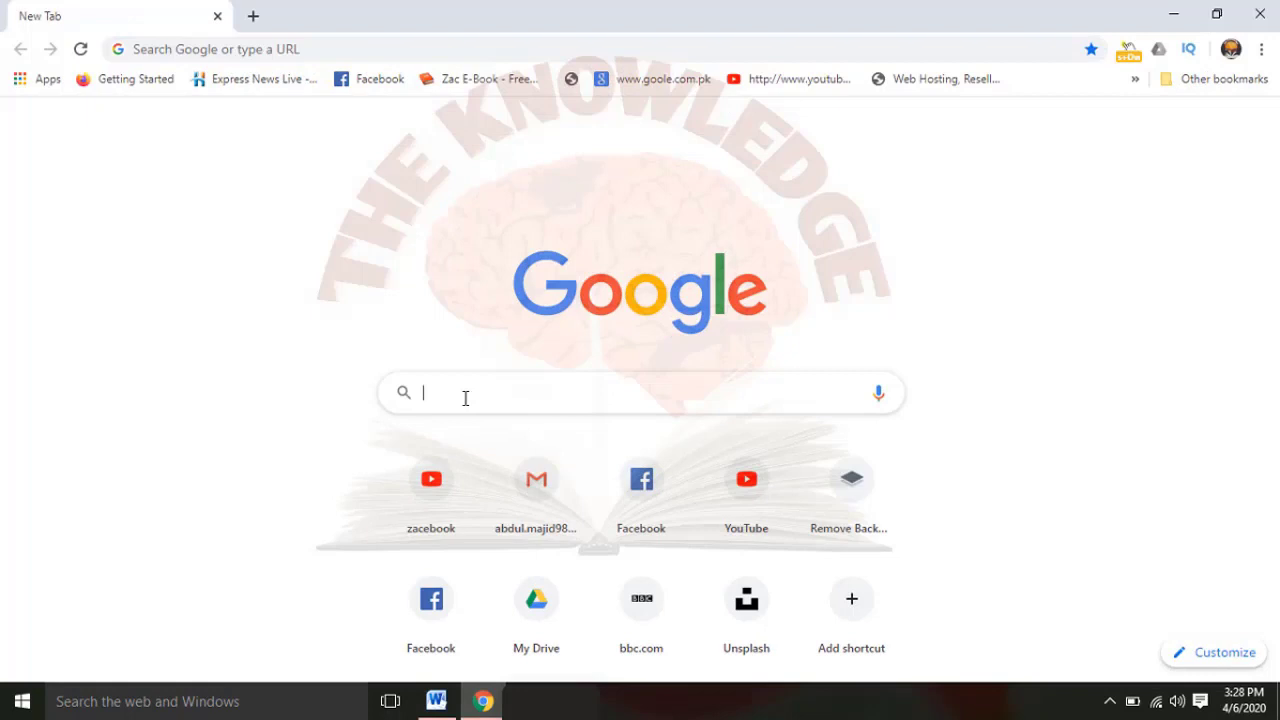
{"action": "type", "text": "pa"}
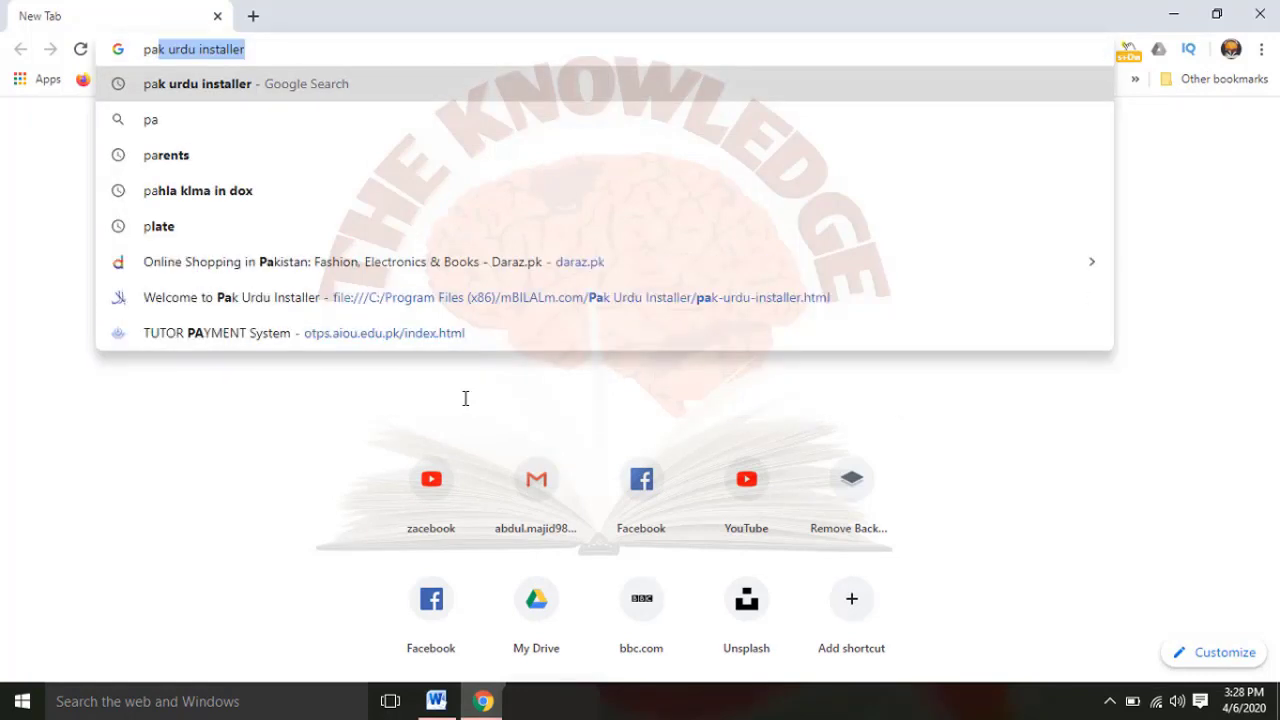
{"action": "type", "text": "k ur"}
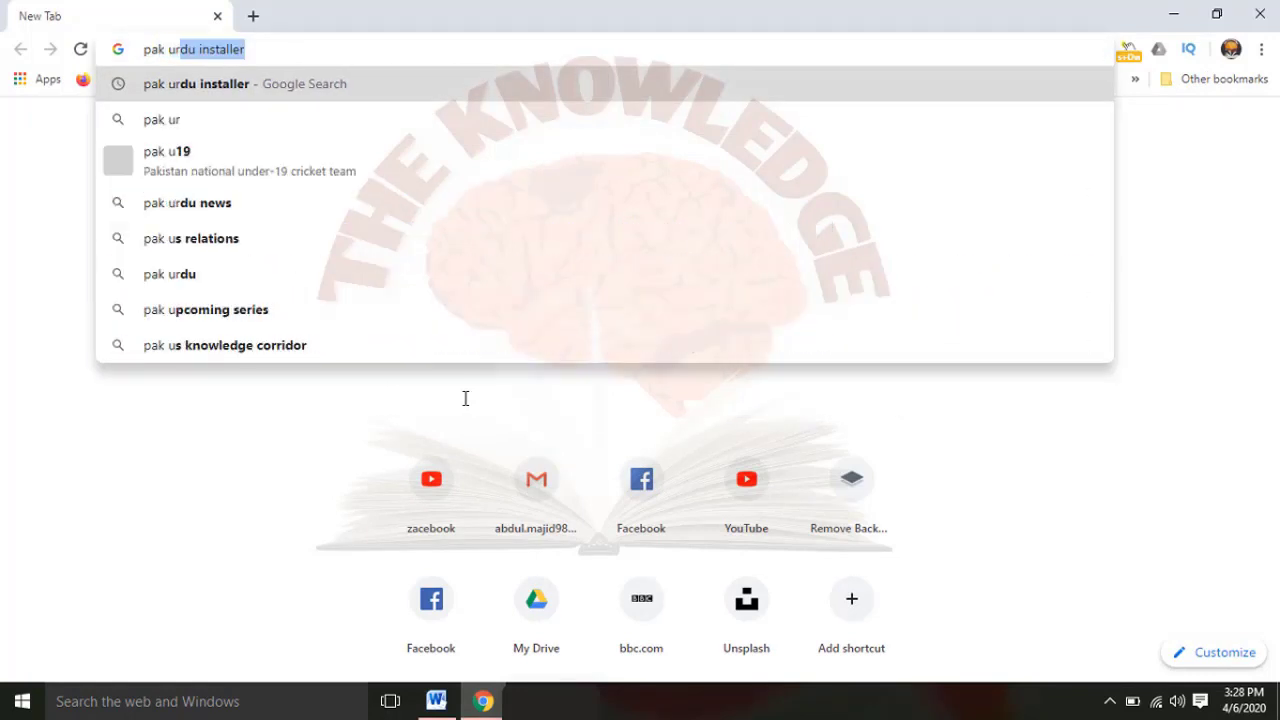
{"action": "type", "text": "du ins"}
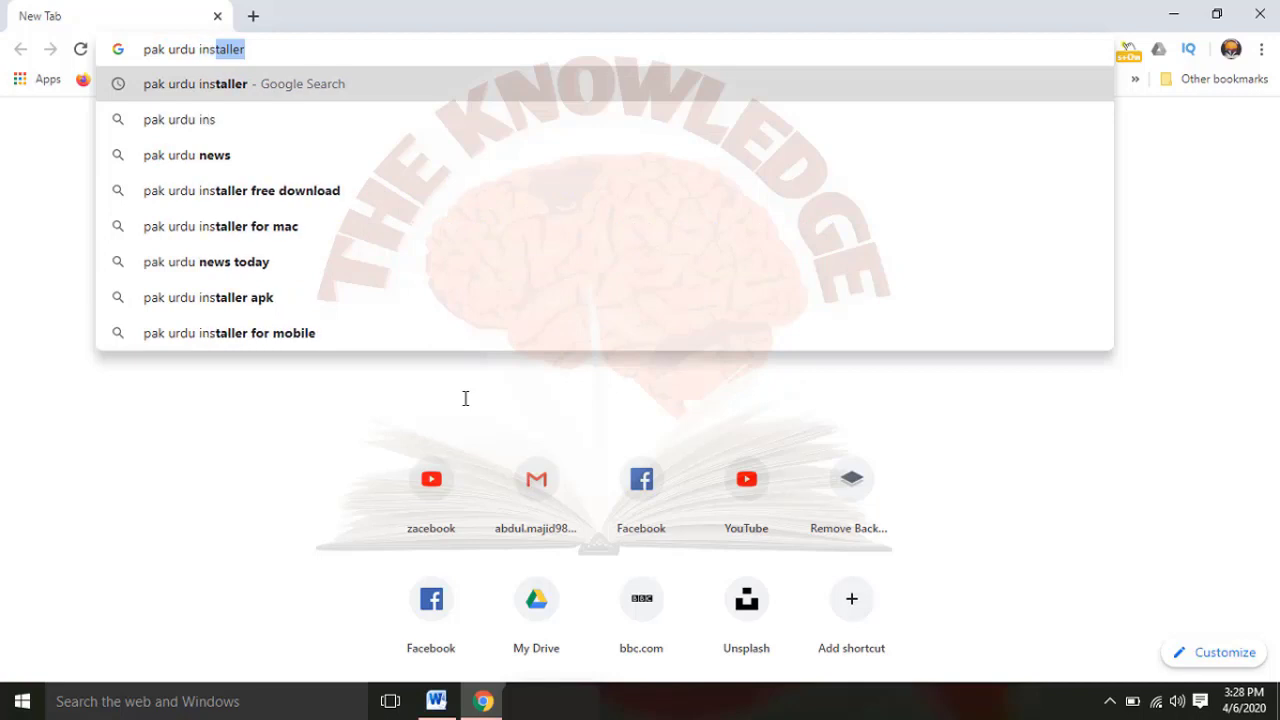
{"action": "left_click", "coordinate": [215, 85]}
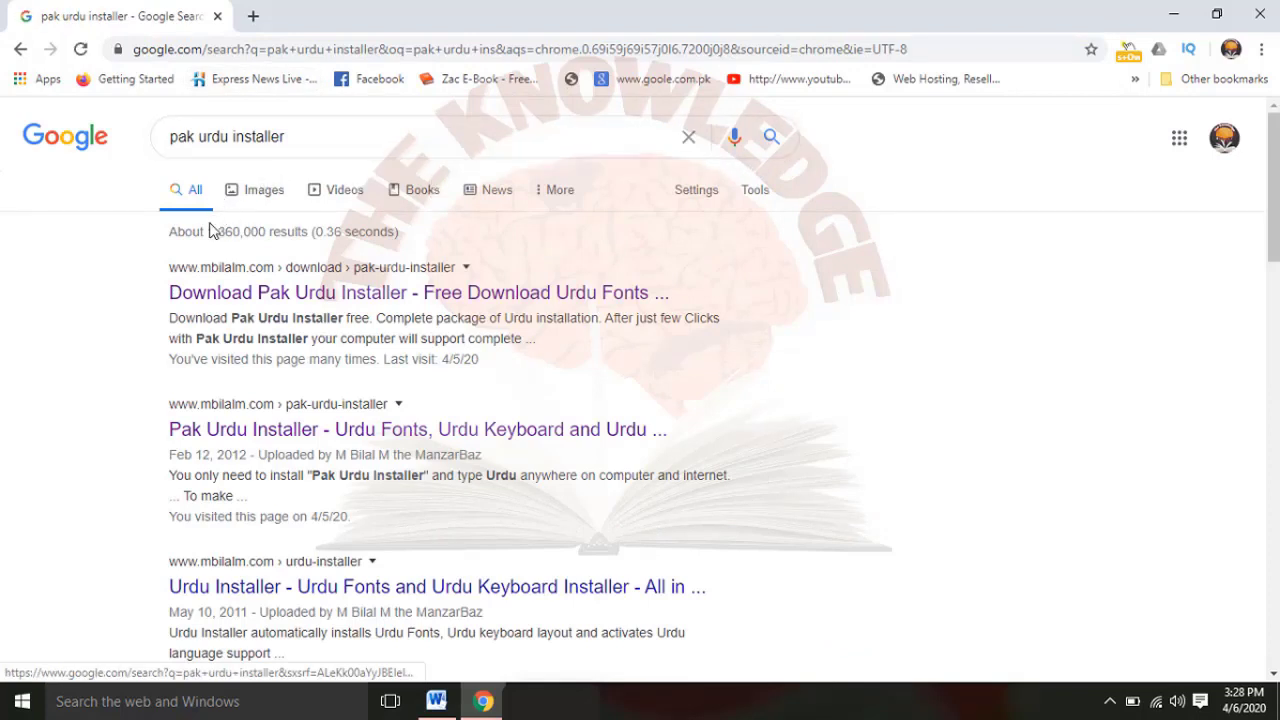
{"action": "left_click", "coordinate": [231, 297]}
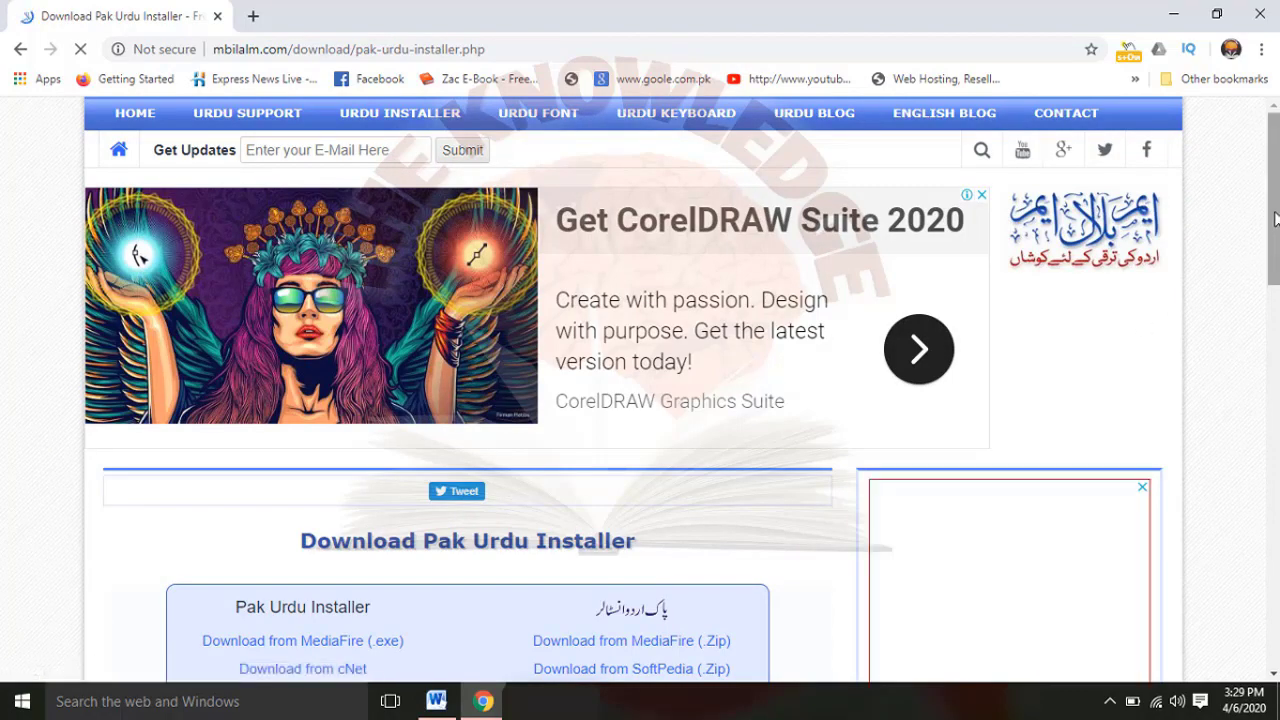
Open the 'Download from MediaFire (.exe)' link for Pak-Urdu-Installer.exe in a new tab
{"action": "left_click_drag", "start_coordinate": [1275, 220], "coordinate": [1276, 286]}
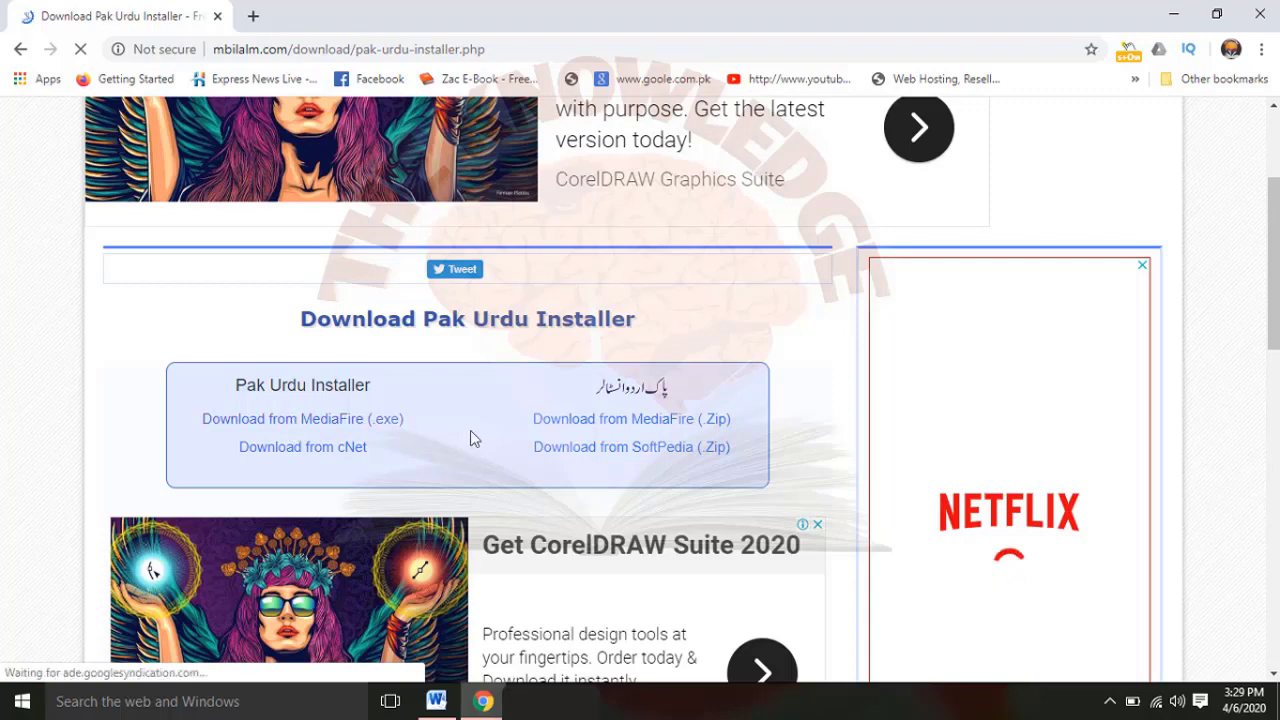
{"action": "left_click", "coordinate": [336, 424]}
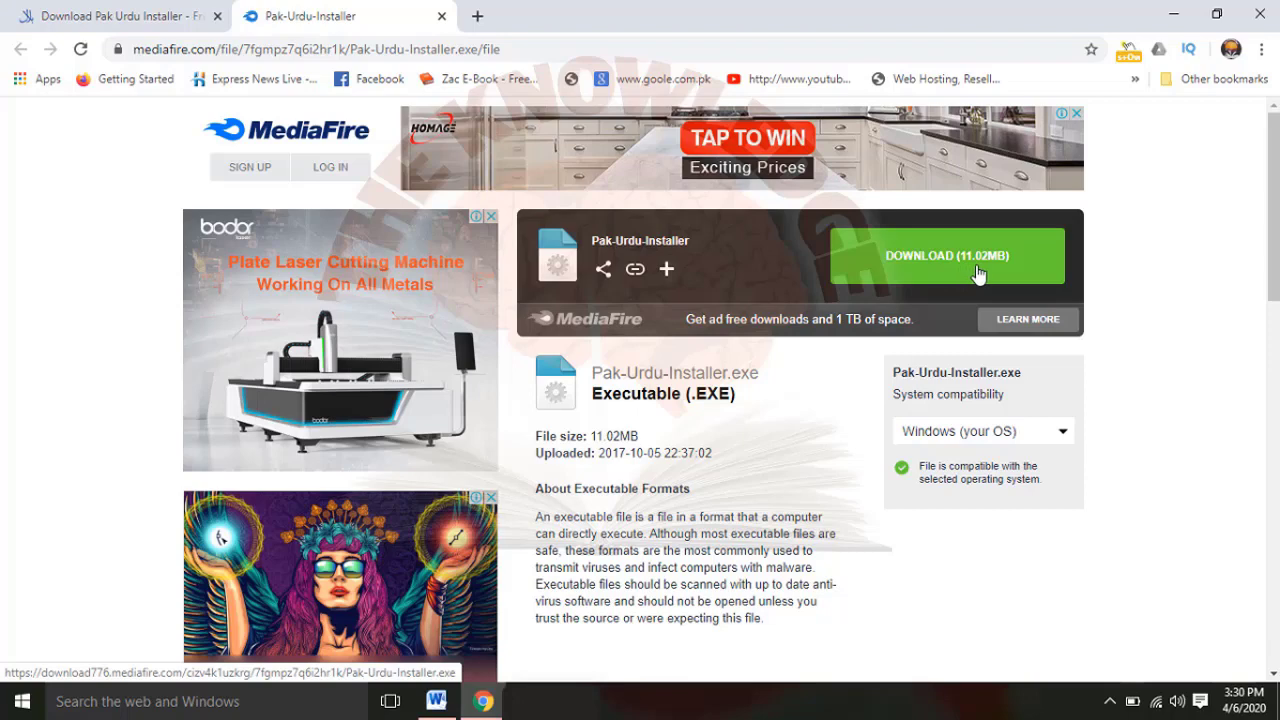
Download the 11.02MB Pak-Urdu-Installer.exe from MediaFire and close the ad popup
{"action": "left_click", "coordinate": [942, 258]}
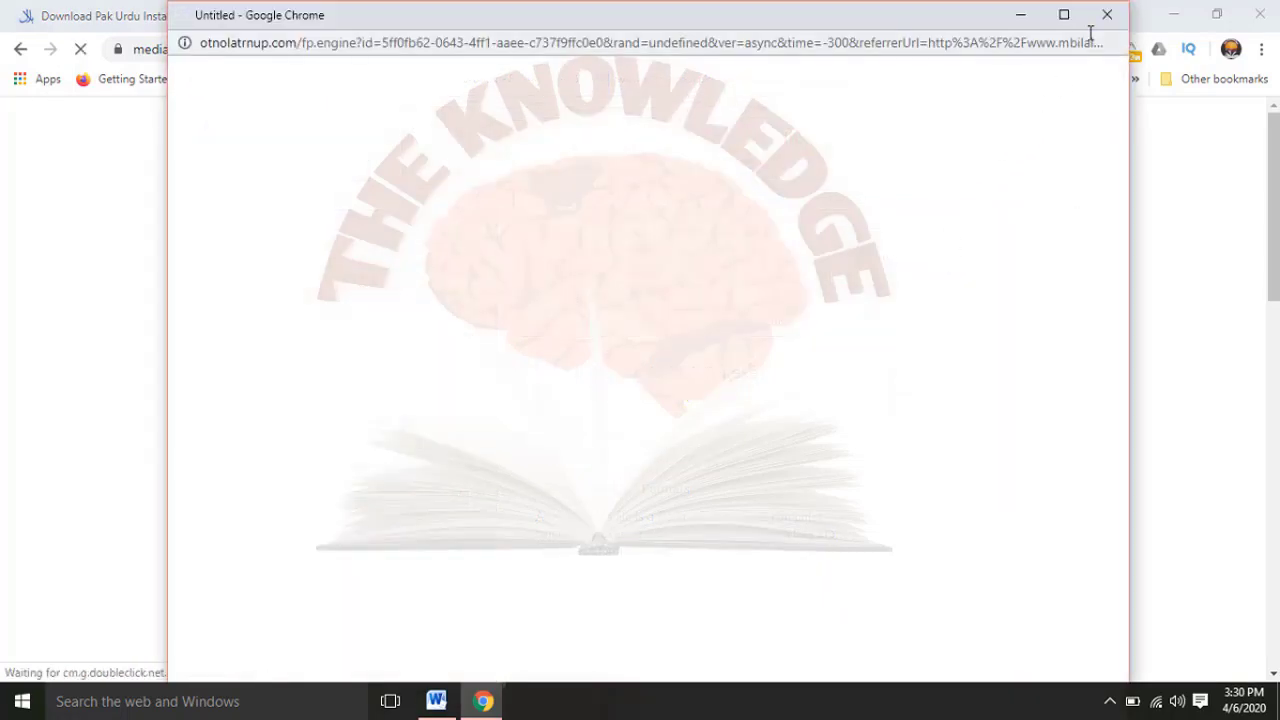
{"action": "left_click", "coordinate": [1107, 15]}
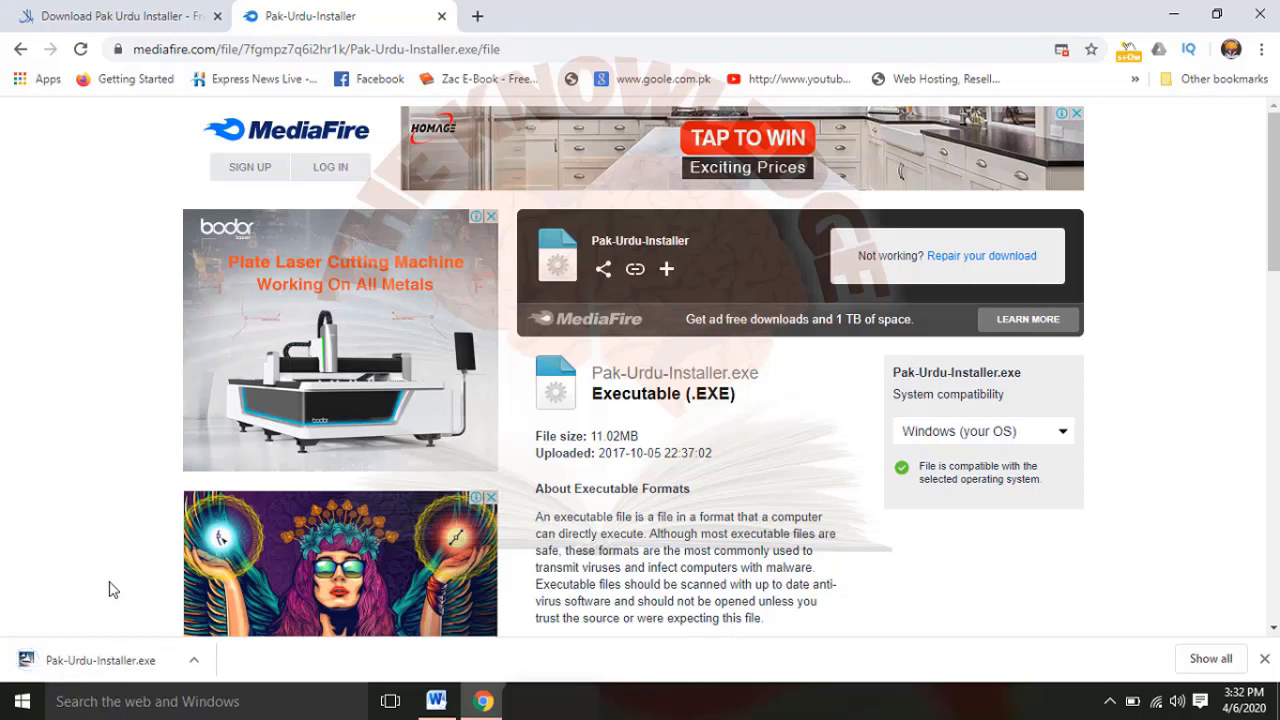
Run the downloaded Pak-Urdu-Installer.exe and advance past the InstallShield welcome page
{"action": "left_click", "coordinate": [84, 664]}
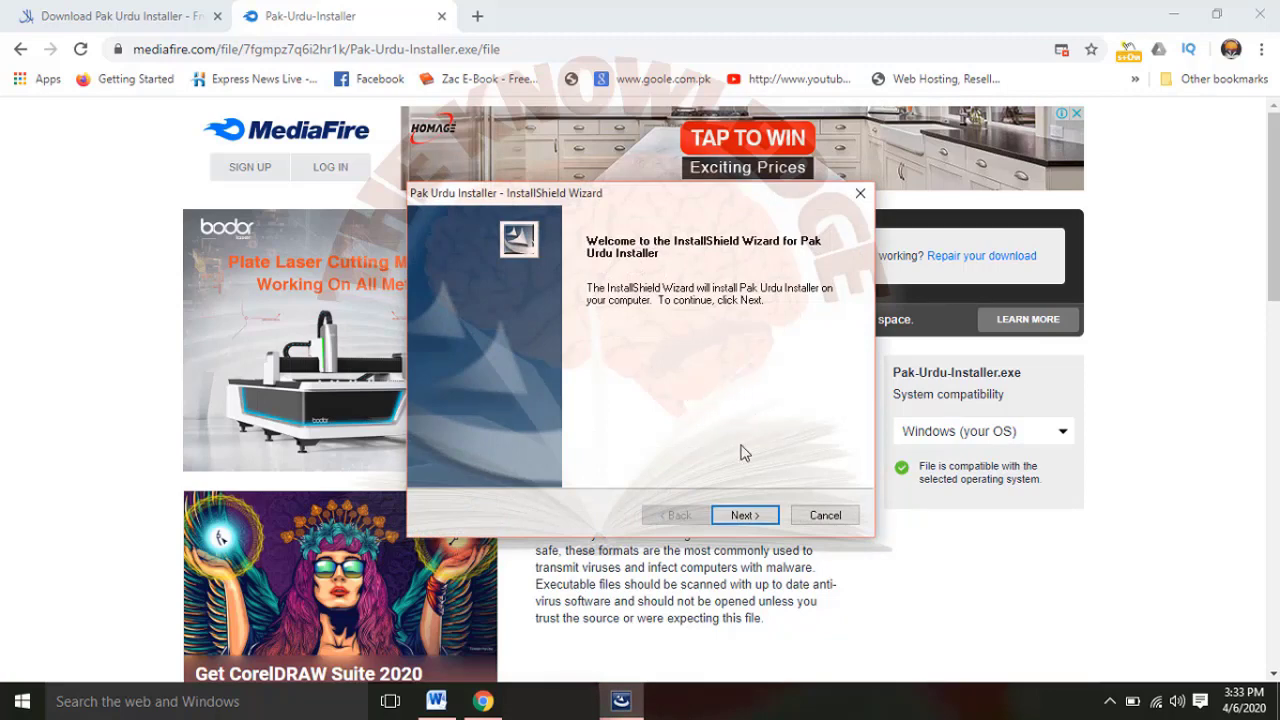
{"action": "left_click", "coordinate": [745, 516]}
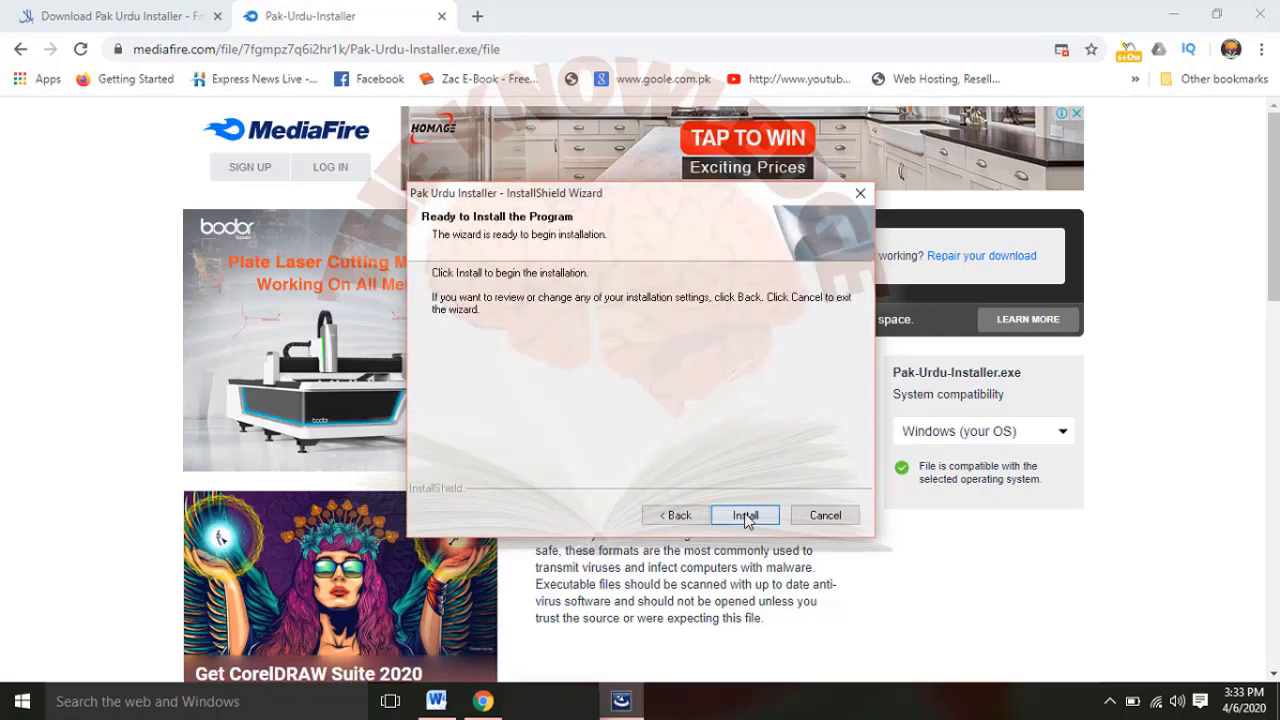
Install Pak Urdu Installer and close the finished wizard
{"action": "left_click", "coordinate": [745, 516]}
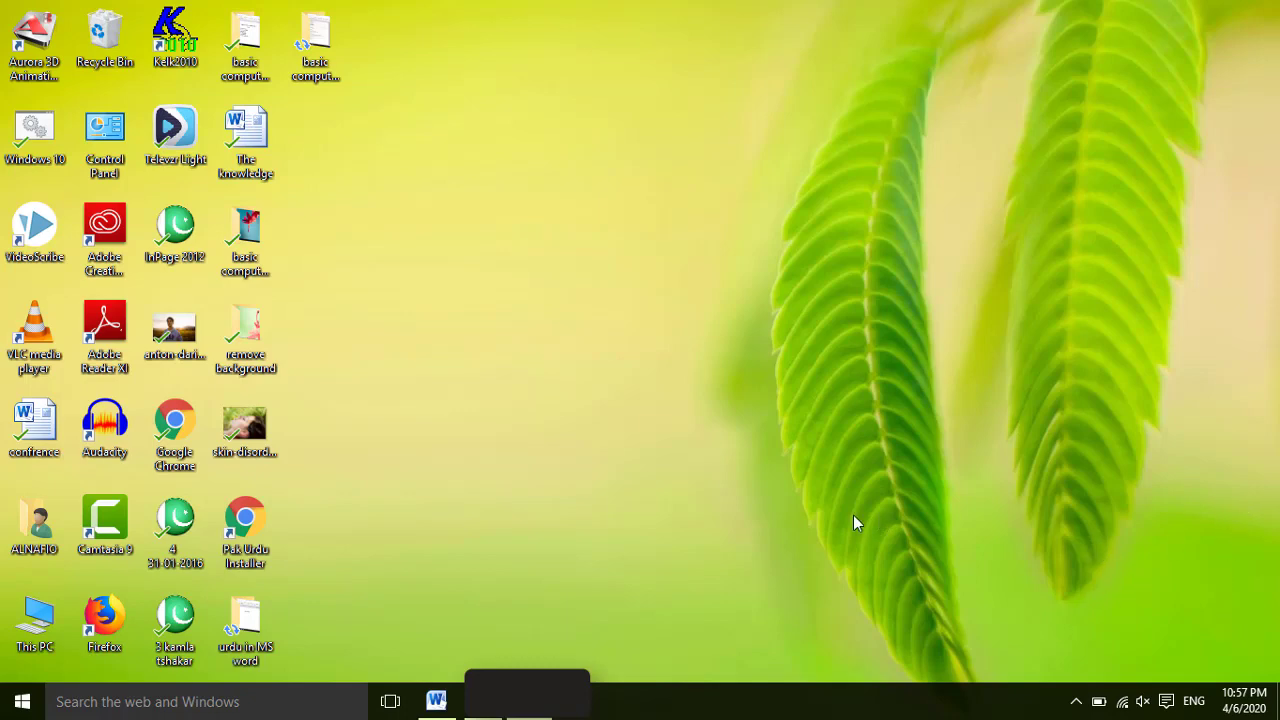
In Word, add a new line reading 'pakistan' below the title The knowledge
{"action": "left_click", "coordinate": [436, 700]}
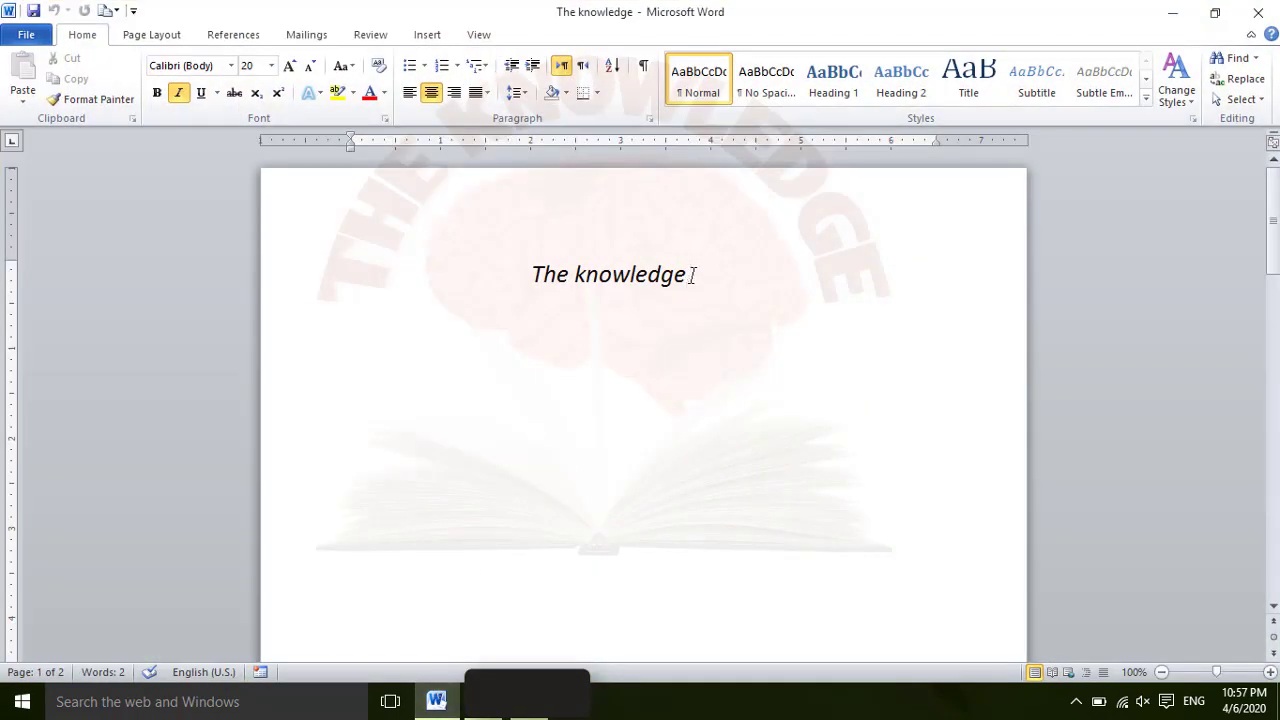
{"action": "key", "text": "Return"}
{"action": "type", "text": "p"}
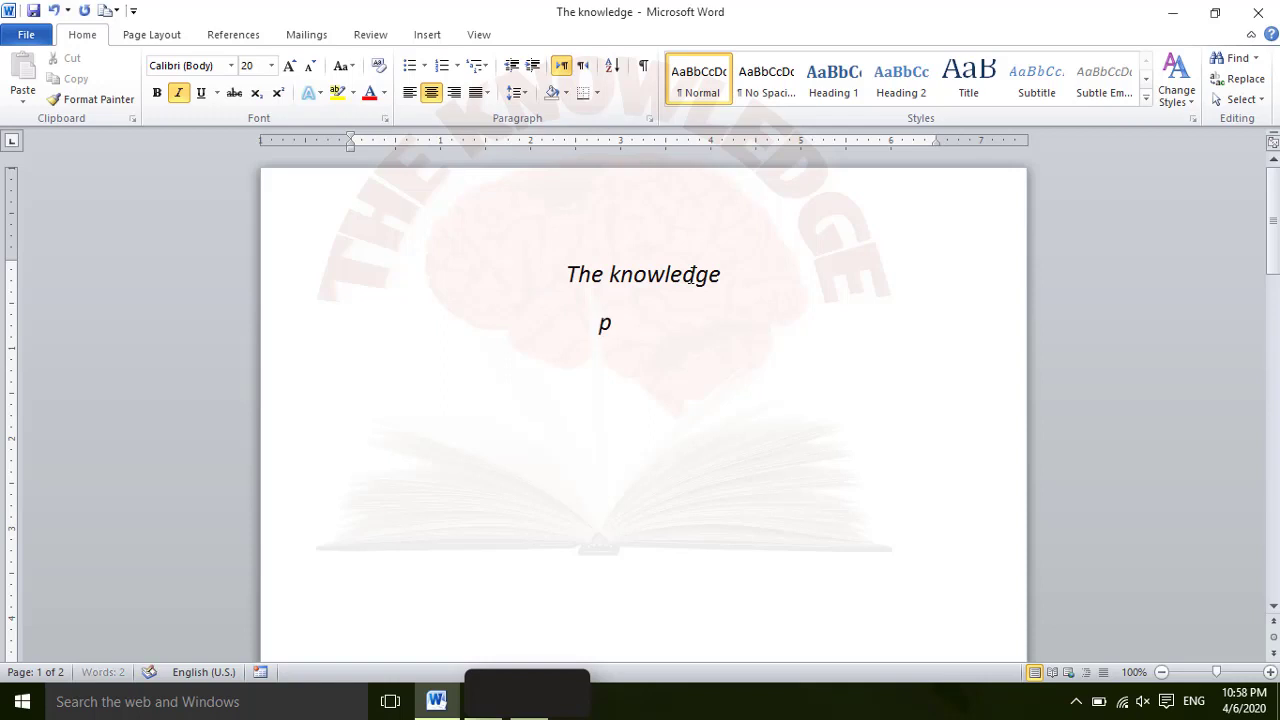
{"action": "type", "text": "aki"}
{"action": "type", "text": "stan"}
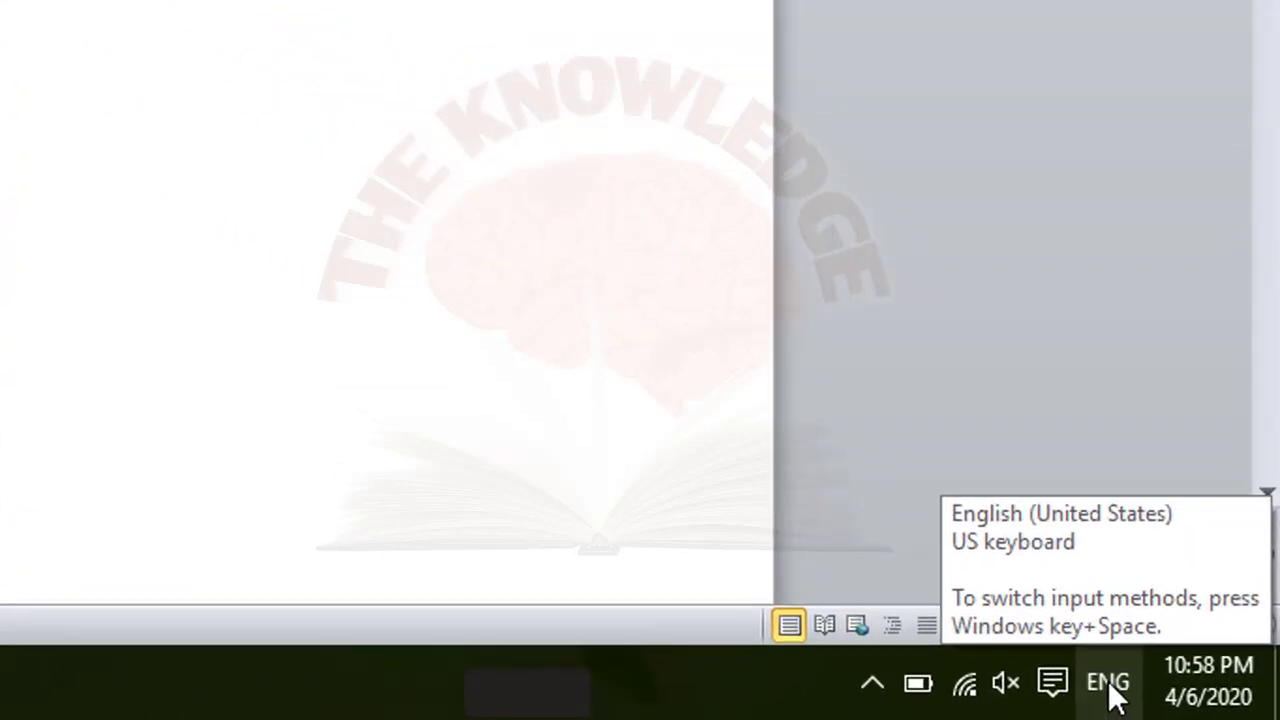
{"action": "left_click", "coordinate": [1108, 684]}
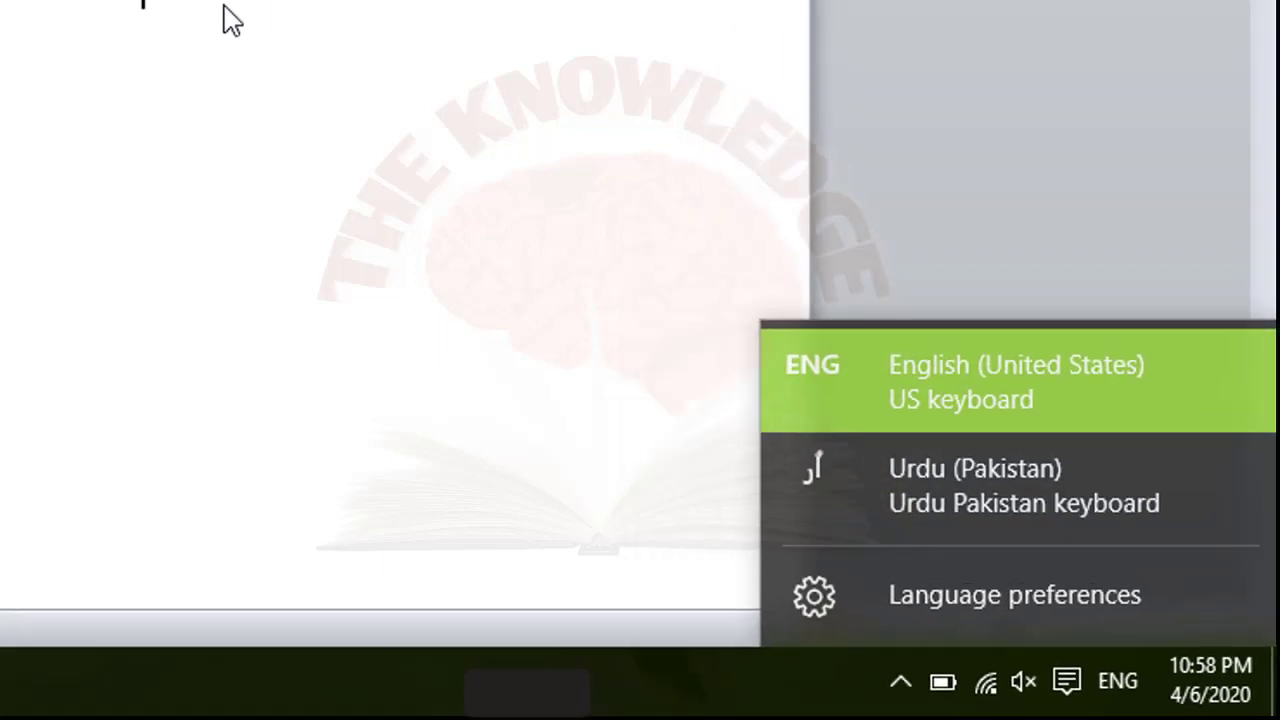
{"action": "left_click", "coordinate": [503, 203]}
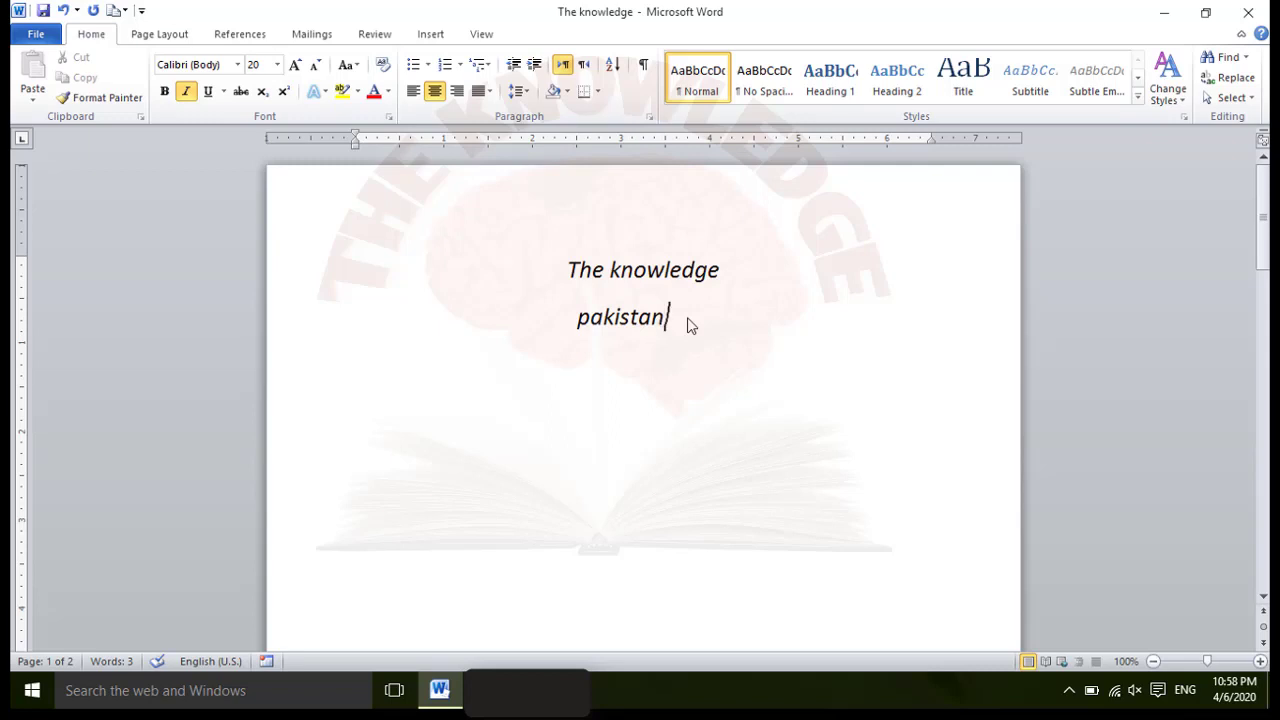
Show the KeyTip access letters over the ribbon tabs with Alt
{"action": "key", "text": "alt"}
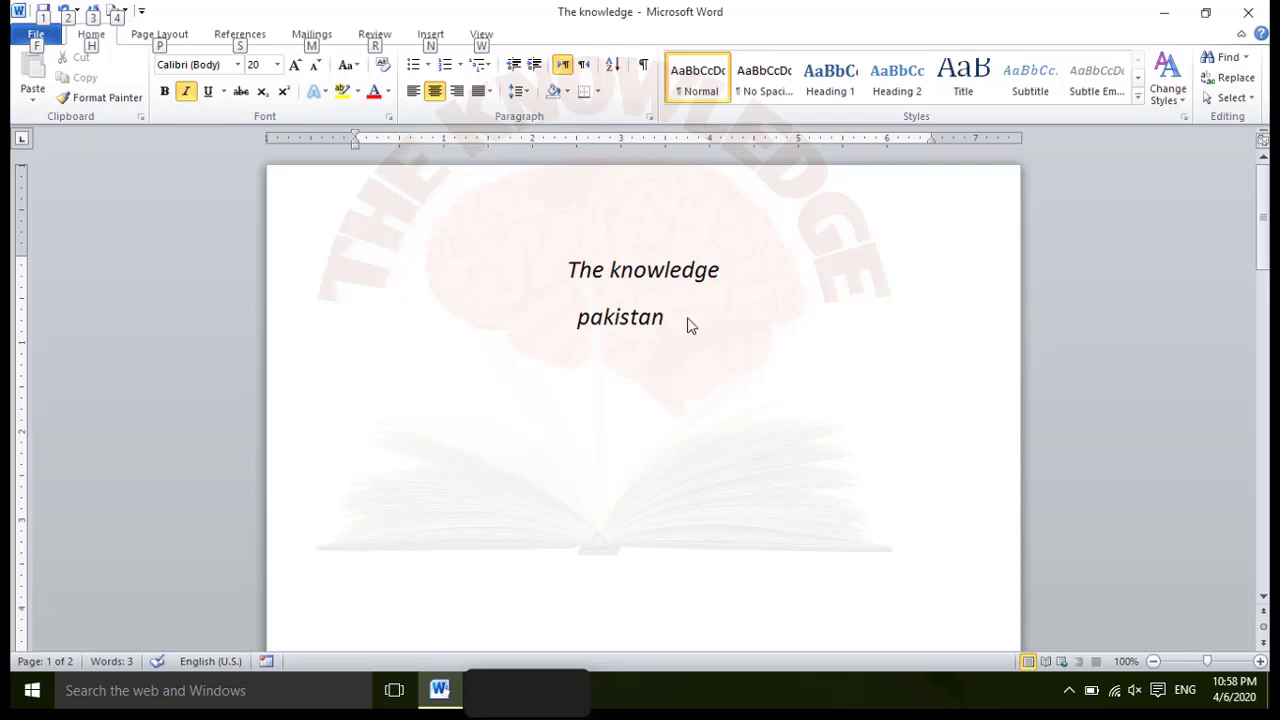
Switch input to Urdu with Alt+Shift and type پاکستان after 'pakistan'
{"action": "key", "text": "alt+shift"}
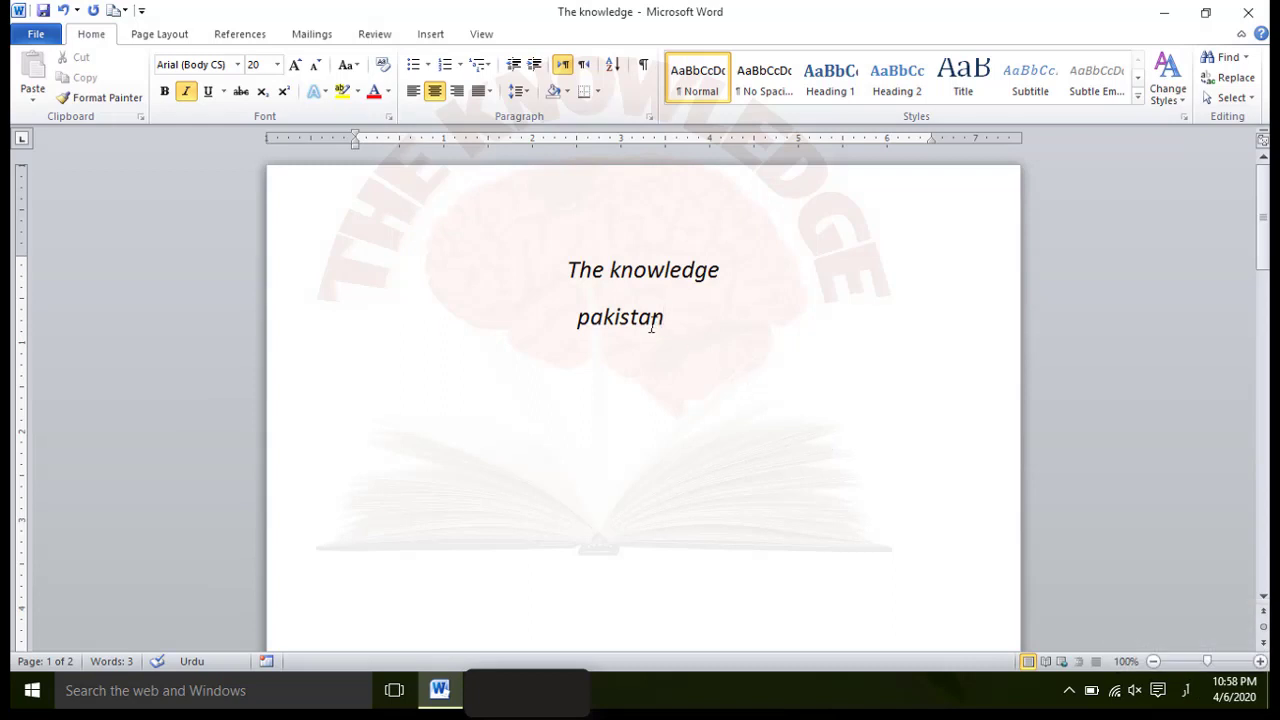
{"action": "type", "text": "ی"}
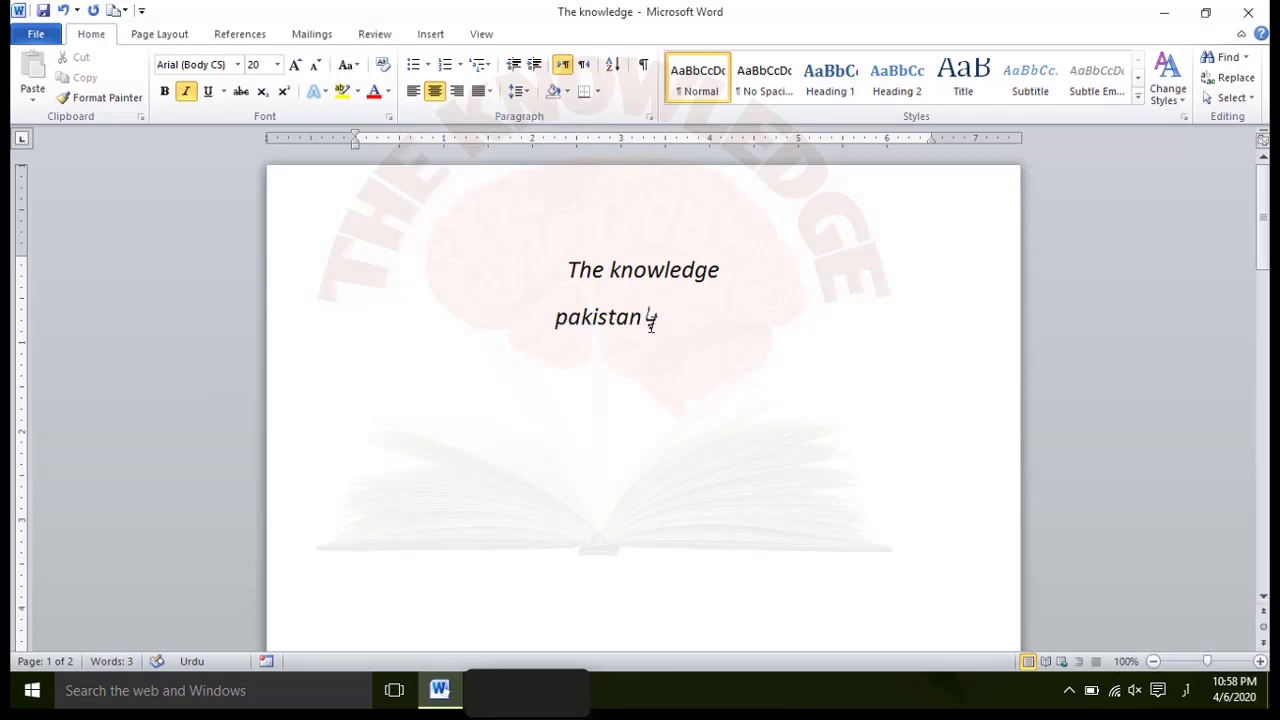
{"action": "type", "text": "اکستا"}
{"action": "type", "text": "ن"}
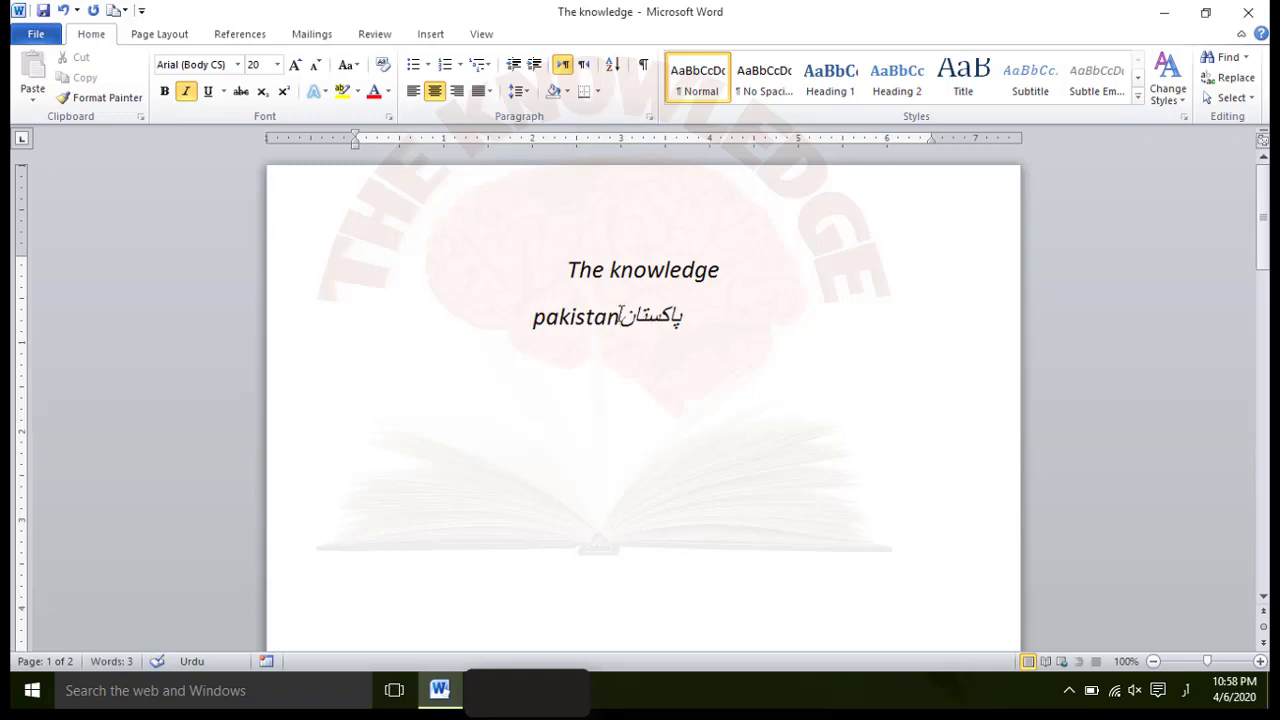
Right-align the Pakistan line, separate the two words, and select the Urdu word پاکستان
{"action": "left_click_drag", "start_coordinate": [621, 314], "coordinate": [634, 320]}
{"action": "left_click", "coordinate": [690, 317]}
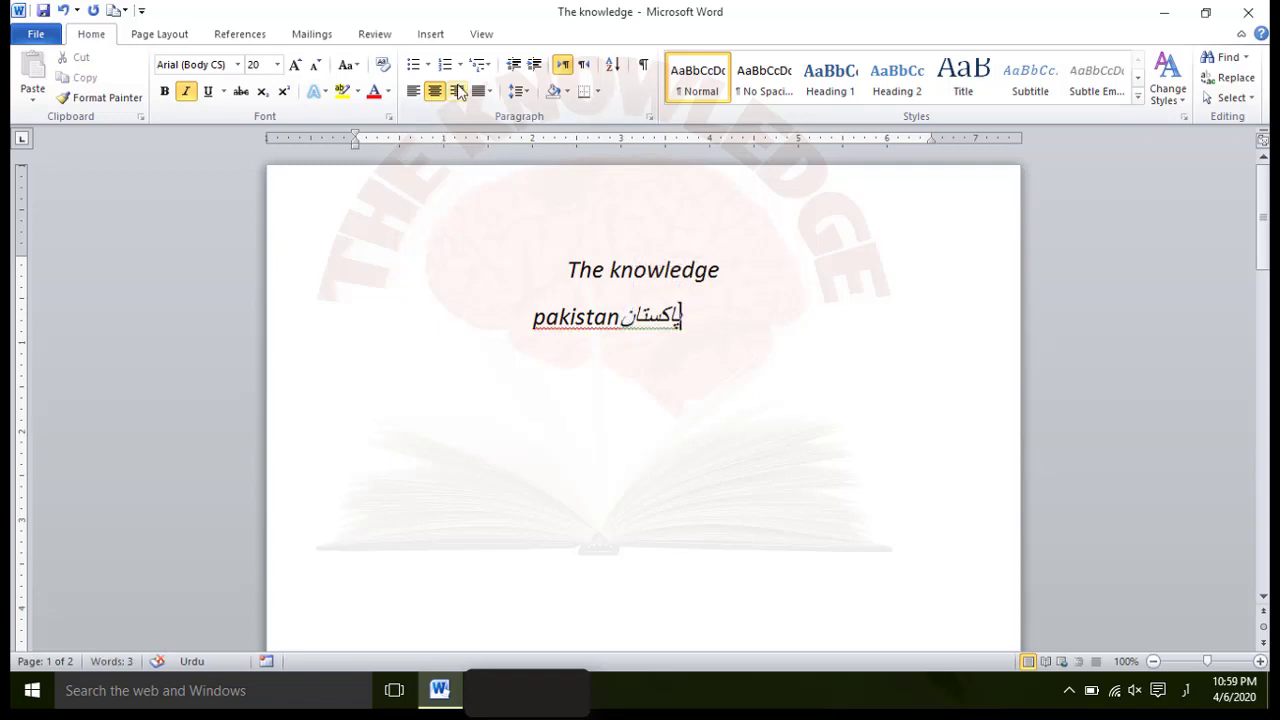
{"action": "left_click", "coordinate": [458, 91]}
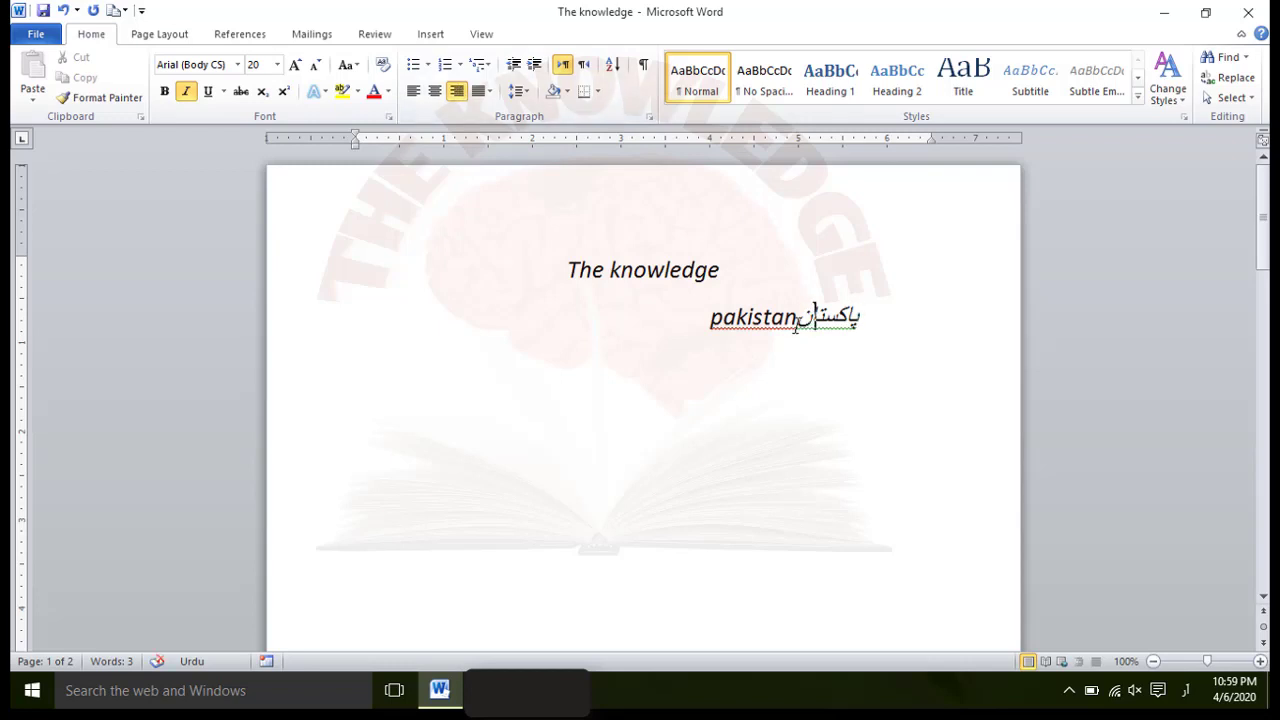
{"action": "left_click", "coordinate": [795, 320]}
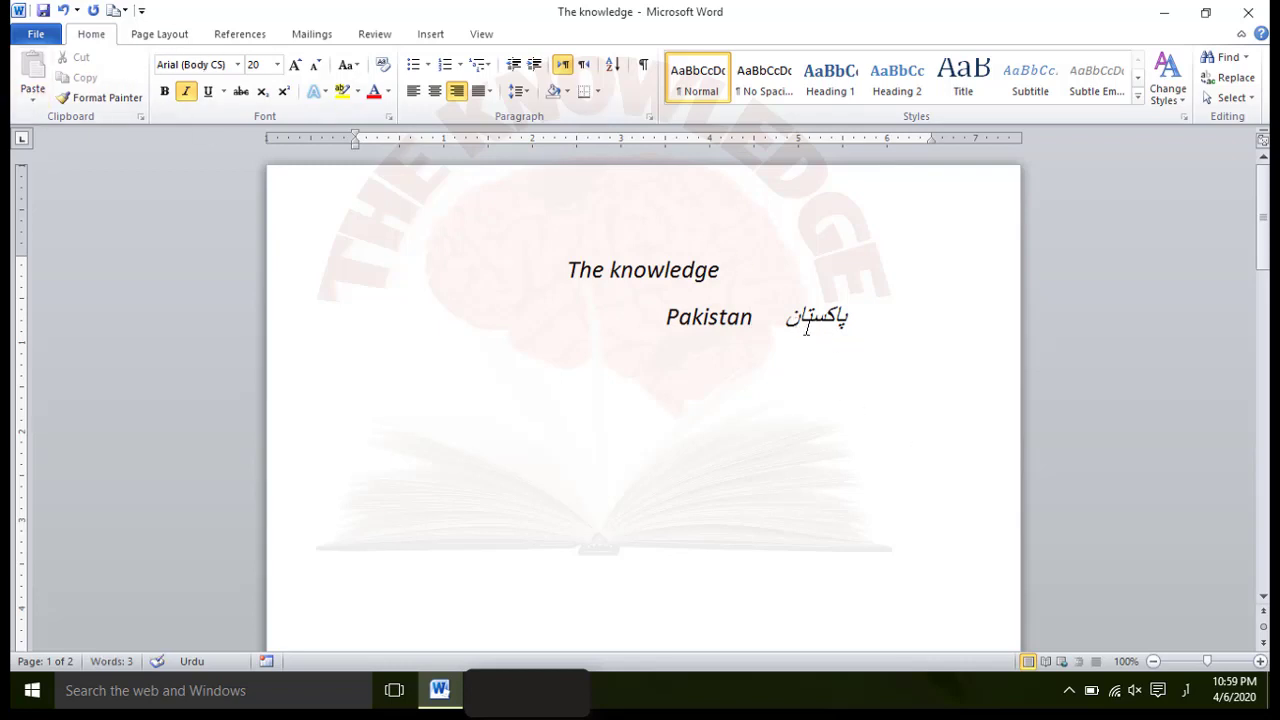
{"action": "left_click_drag", "start_coordinate": [788, 320], "coordinate": [878, 318]}
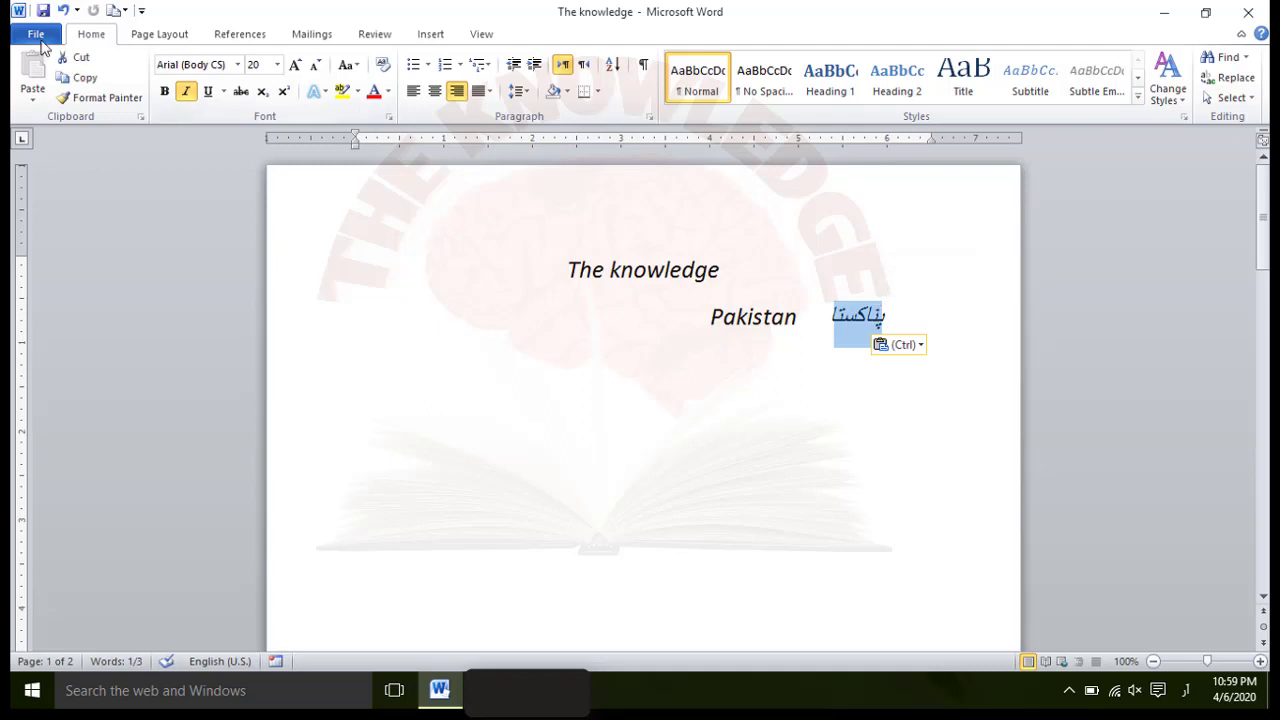
Set پاکستان to Jameel Noori Nastaleeq with italics off, then place the cursor before Pakistan
{"action": "left_click", "coordinate": [237, 65]}
{"action": "left_click", "coordinate": [237, 65]}
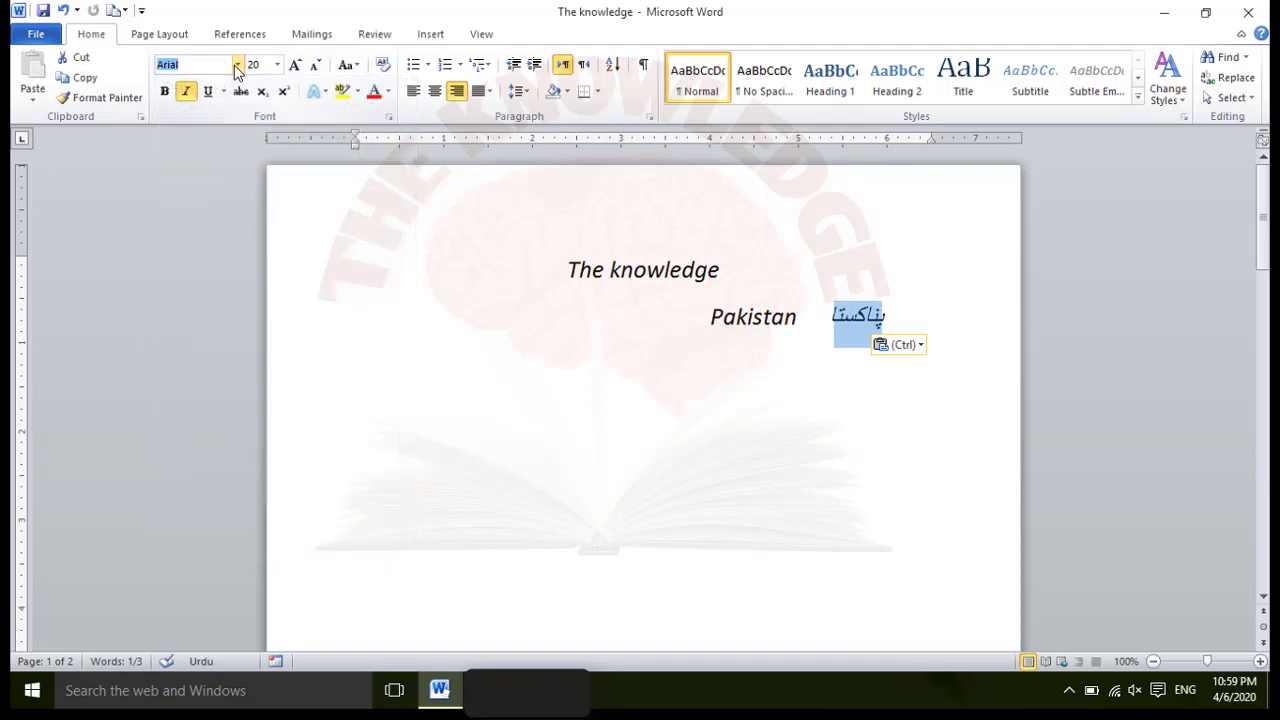
{"action": "type", "text": "Jameel Noori N"}
{"action": "key", "text": "Return"}
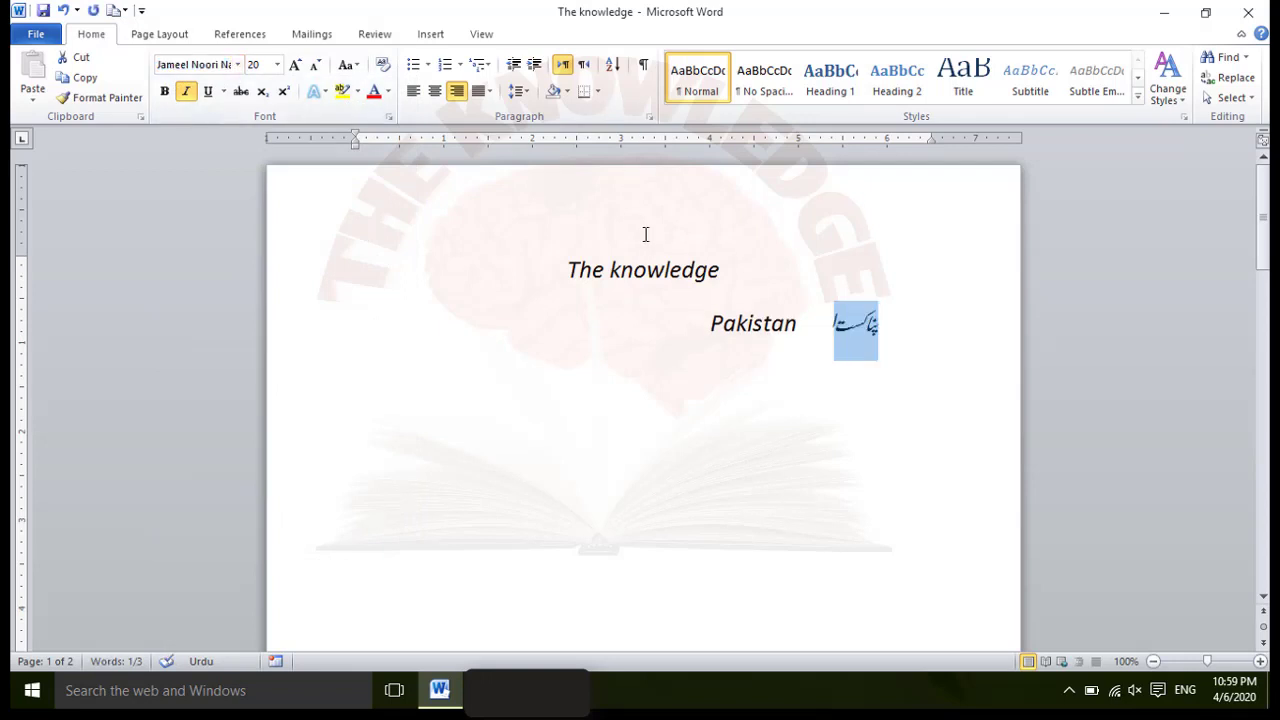
{"action": "left_click", "coordinate": [187, 94]}
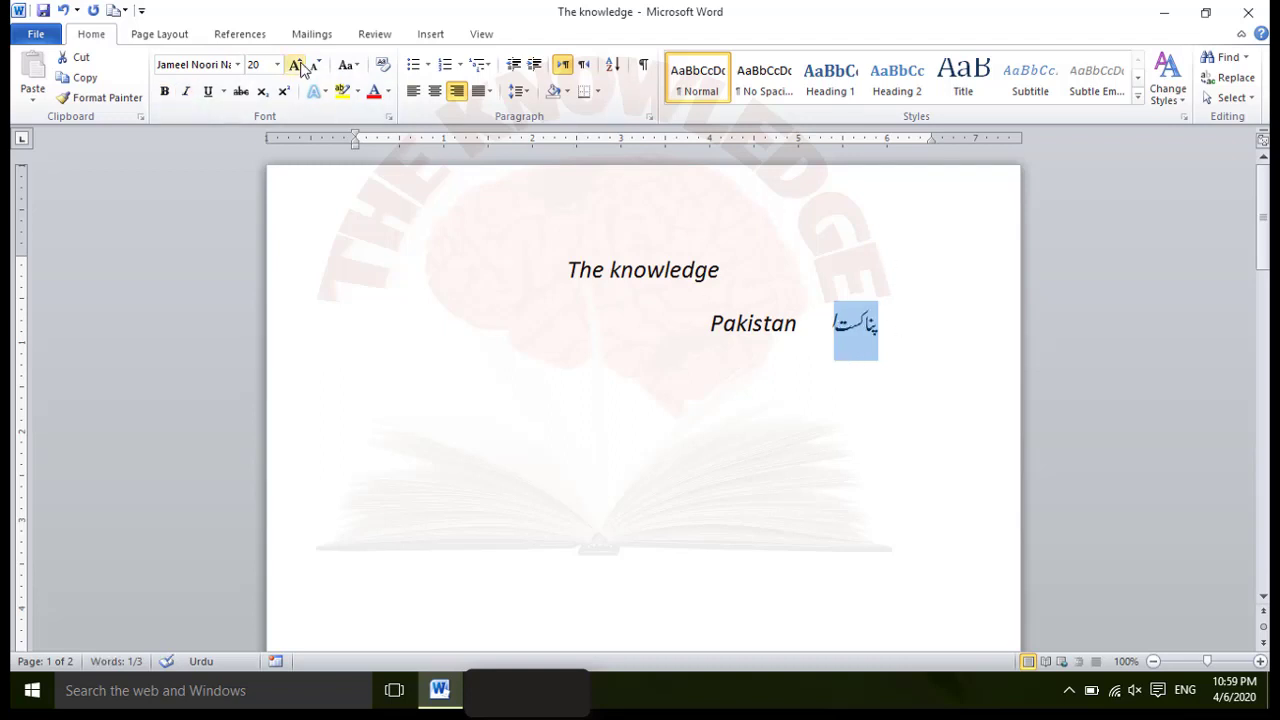
{"action": "left_click", "coordinate": [190, 93]}
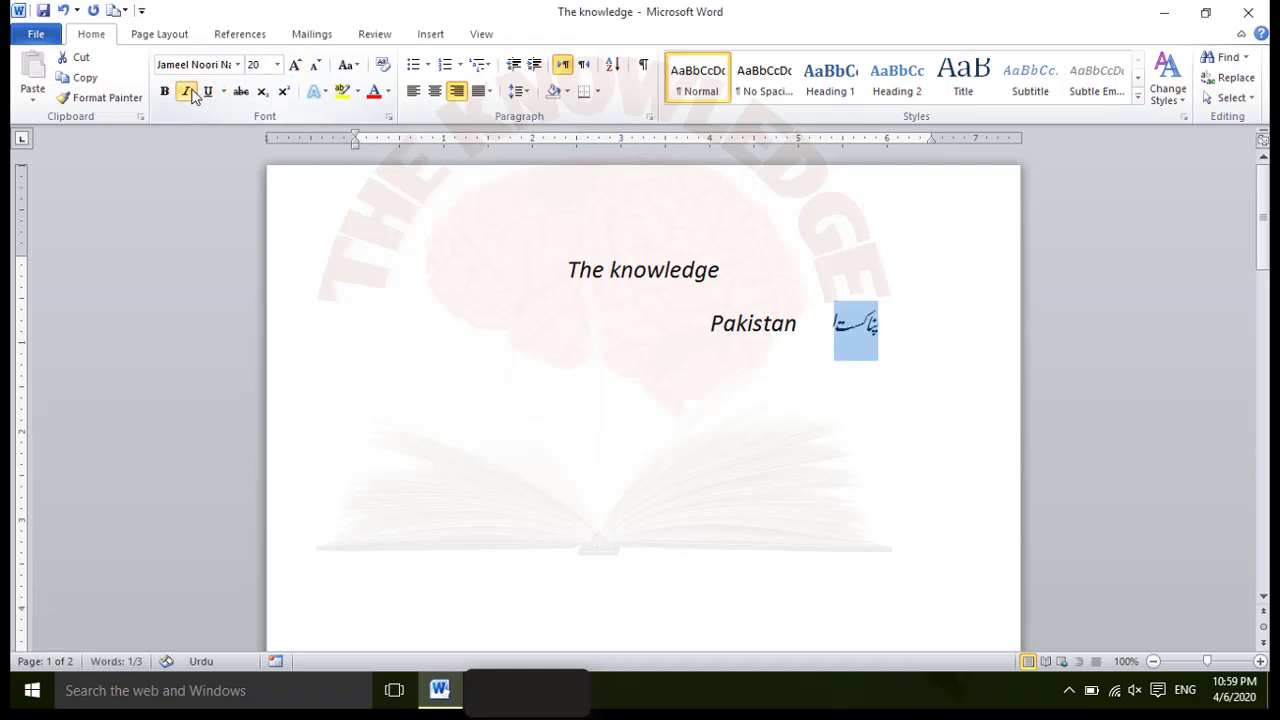
{"action": "left_click", "coordinate": [192, 94]}
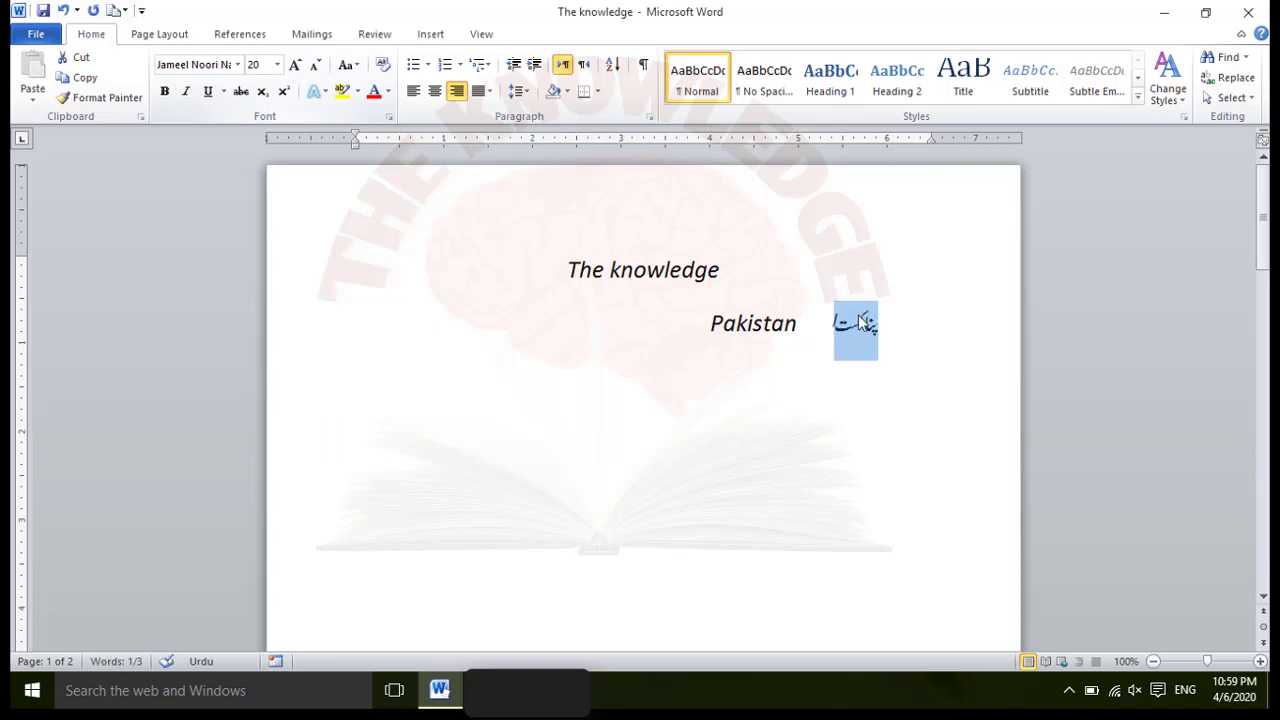
{"action": "left_click", "coordinate": [855, 345]}
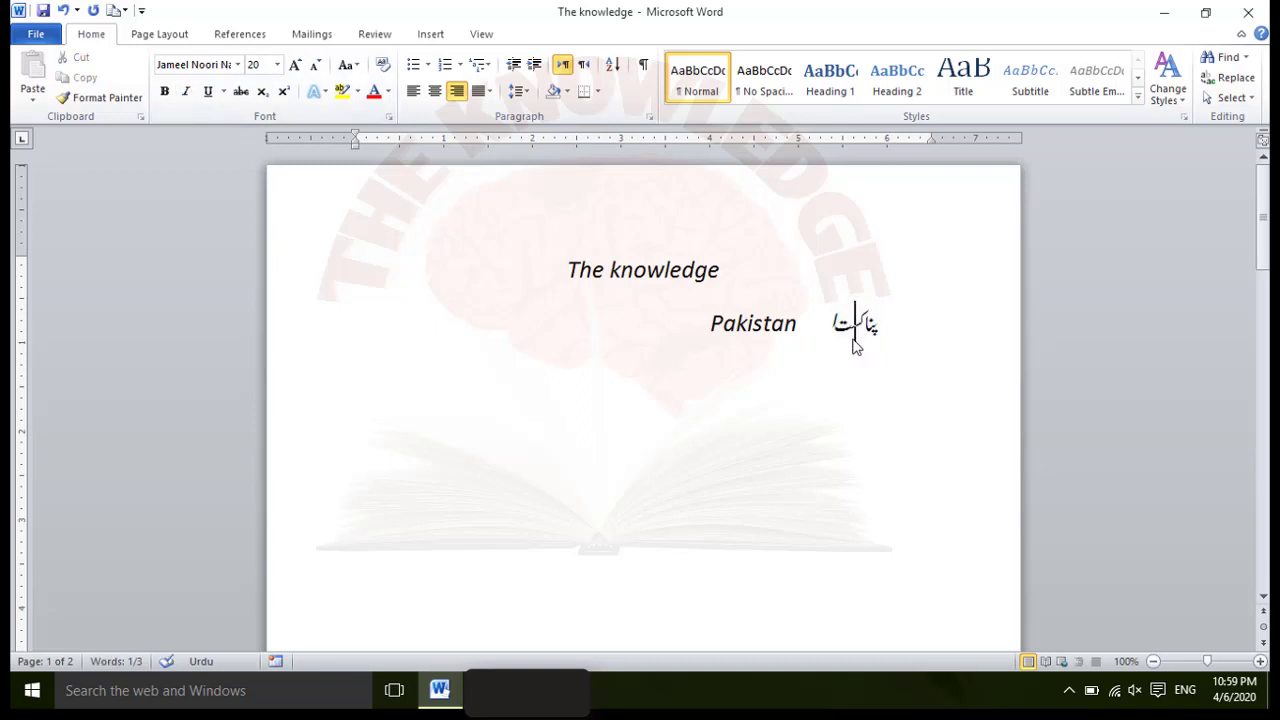
{"action": "left_click", "coordinate": [692, 321]}
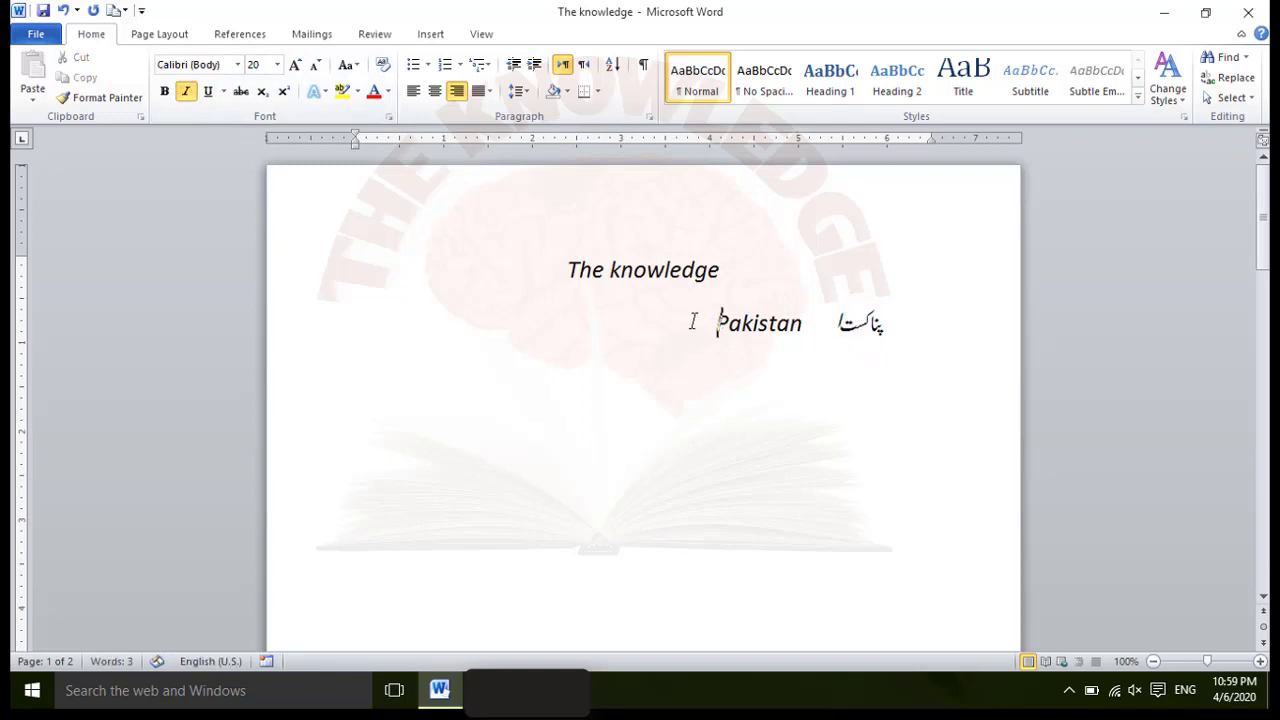
Type 'znd', then switch to the Urdu keyboard and type زندہ باد
{"action": "type", "text": "zn"}
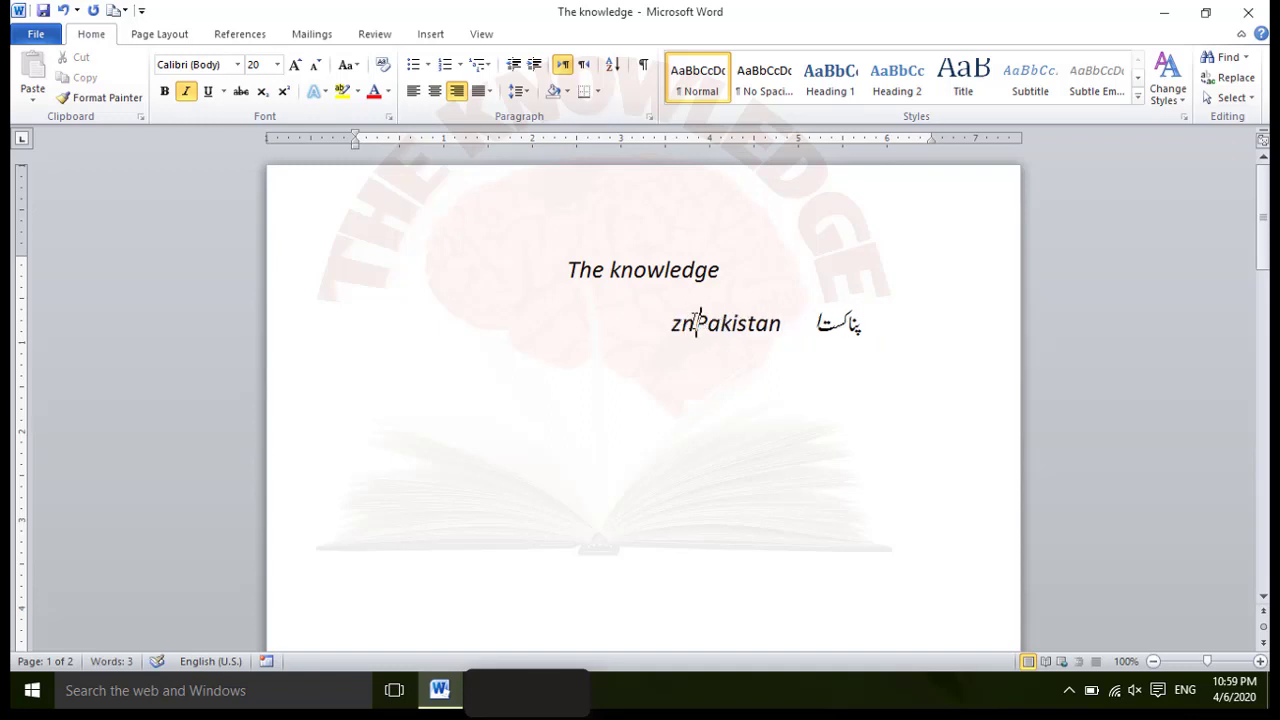
{"action": "type", "text": "d"}
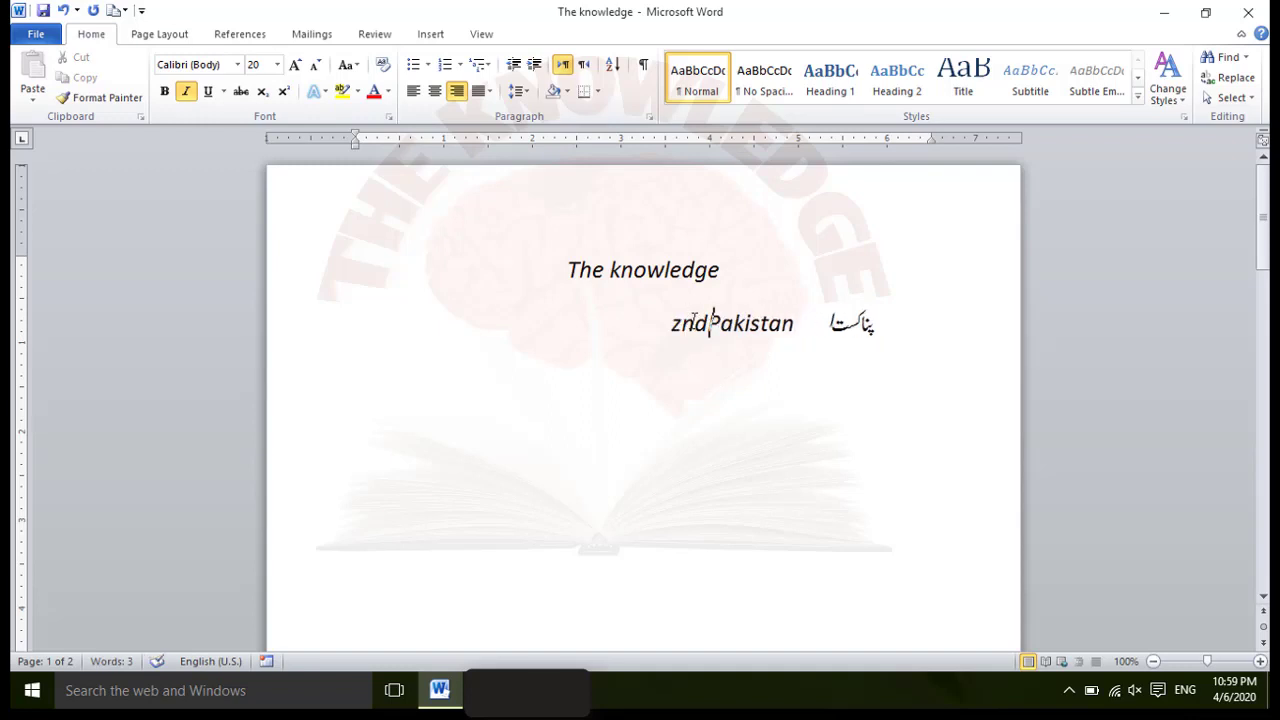
{"action": "key", "text": "alt+shift"}
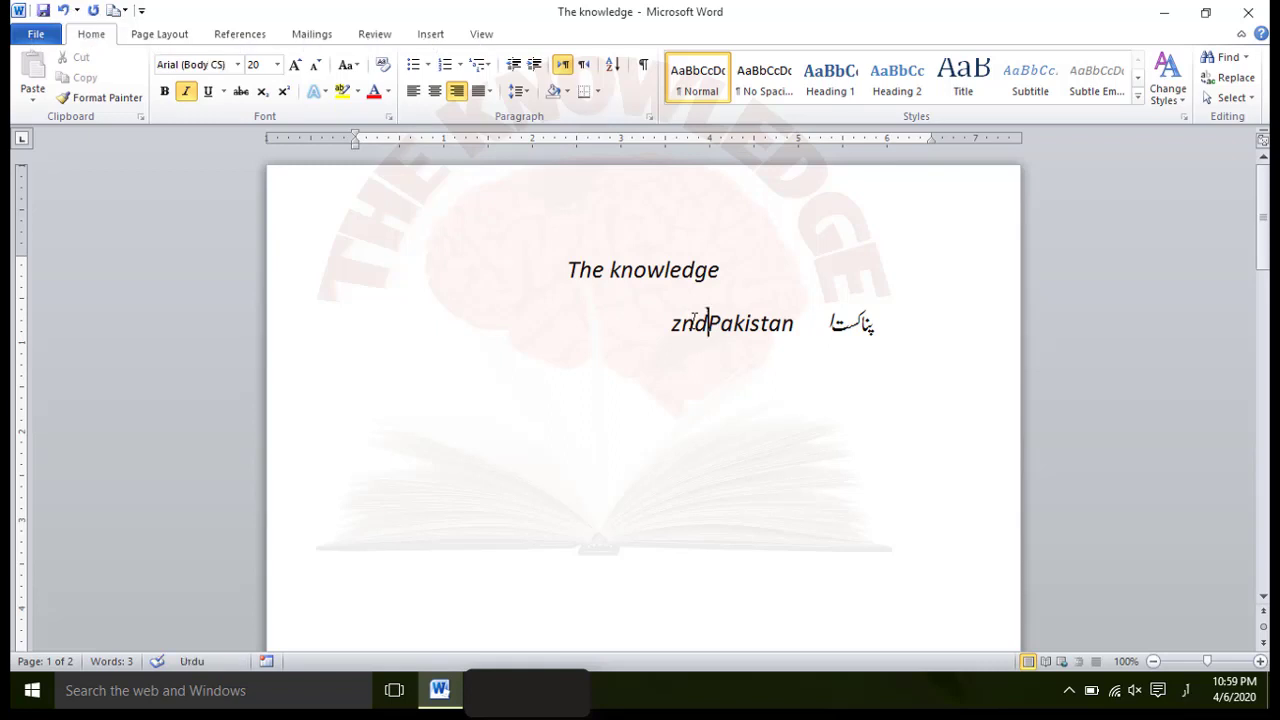
{"action": "type", "text": "زن"}
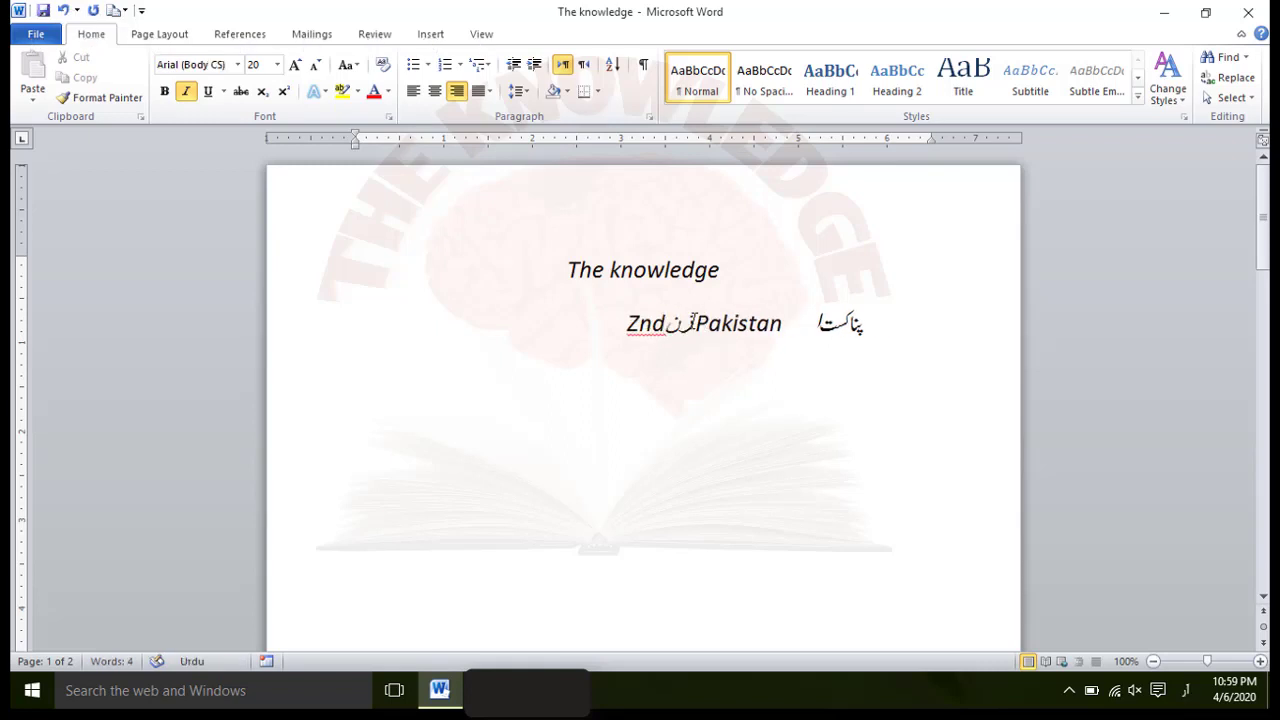
{"action": "type", "text": "دہ"}
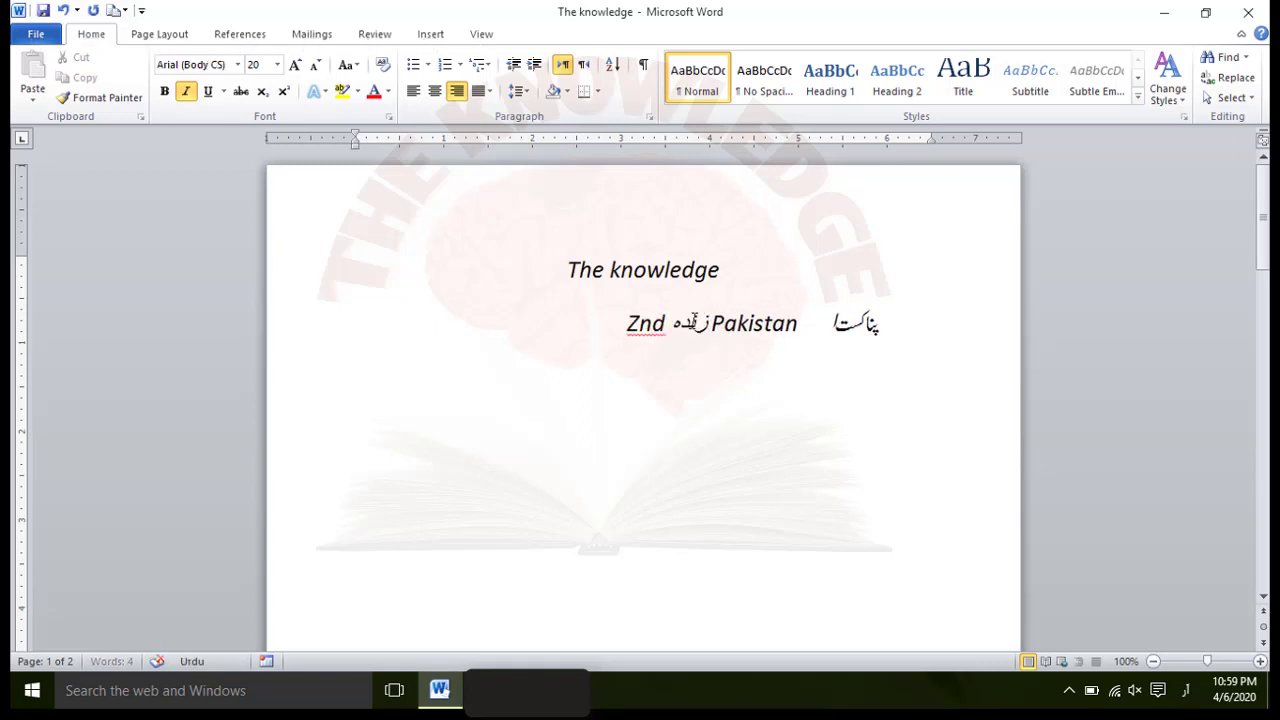
{"action": "type", "text": " با"}
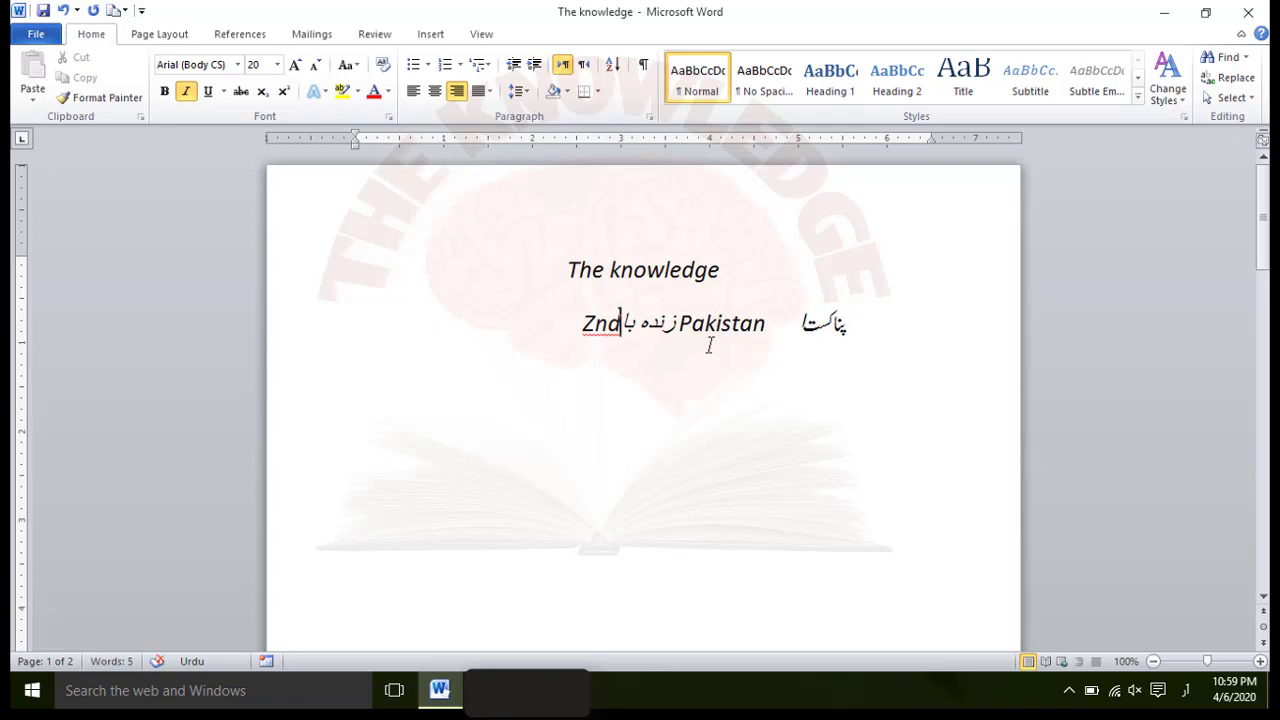
{"action": "type", "text": "د"}
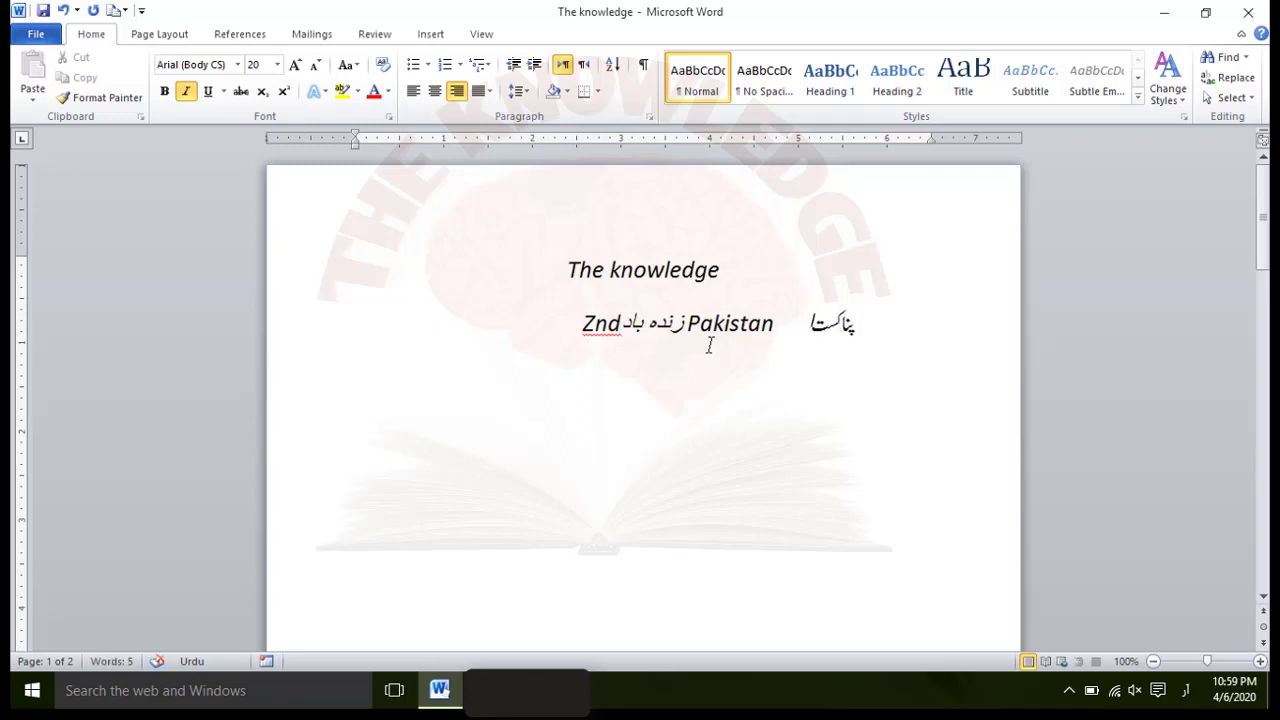